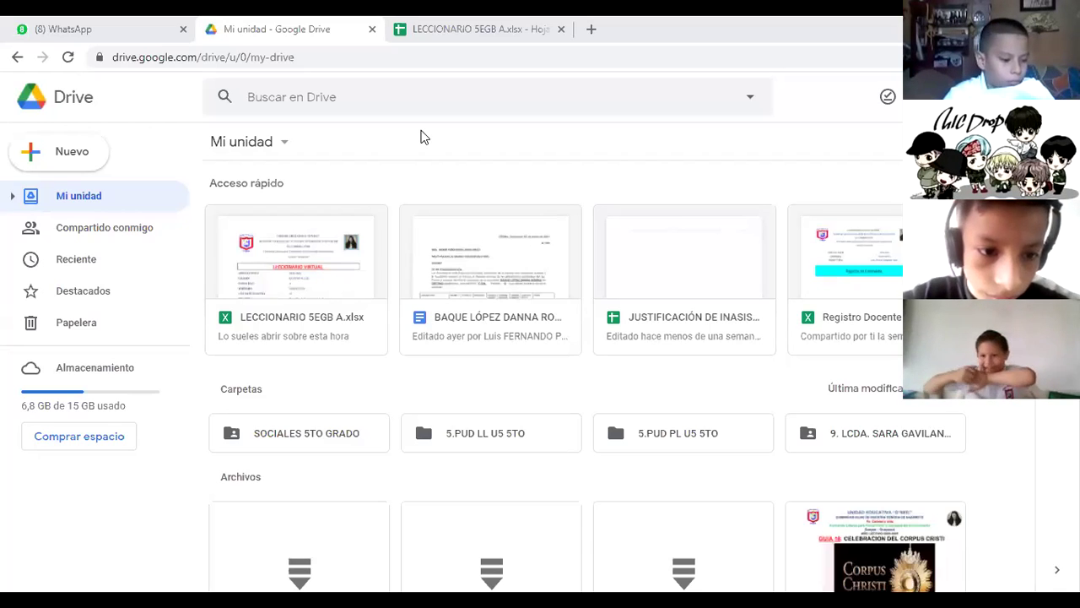
Switch to the LECCIONARIO 5EGB A spreadsheet and enter A in the ESTADISTICA column for student 1 on the VIERNES sheet.
left_click(459, 29)
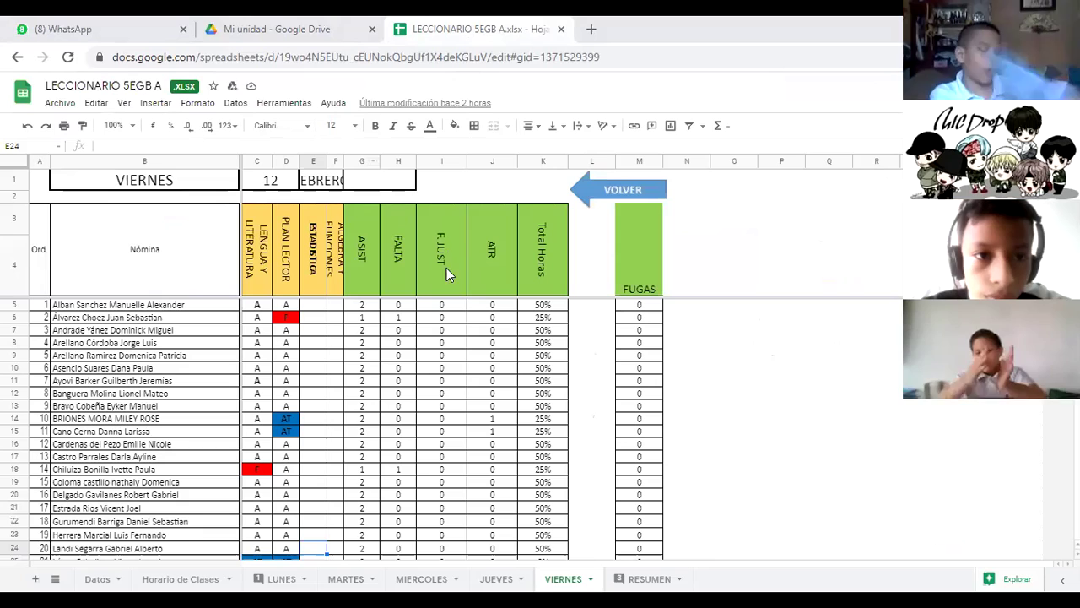
left_click(313, 309)
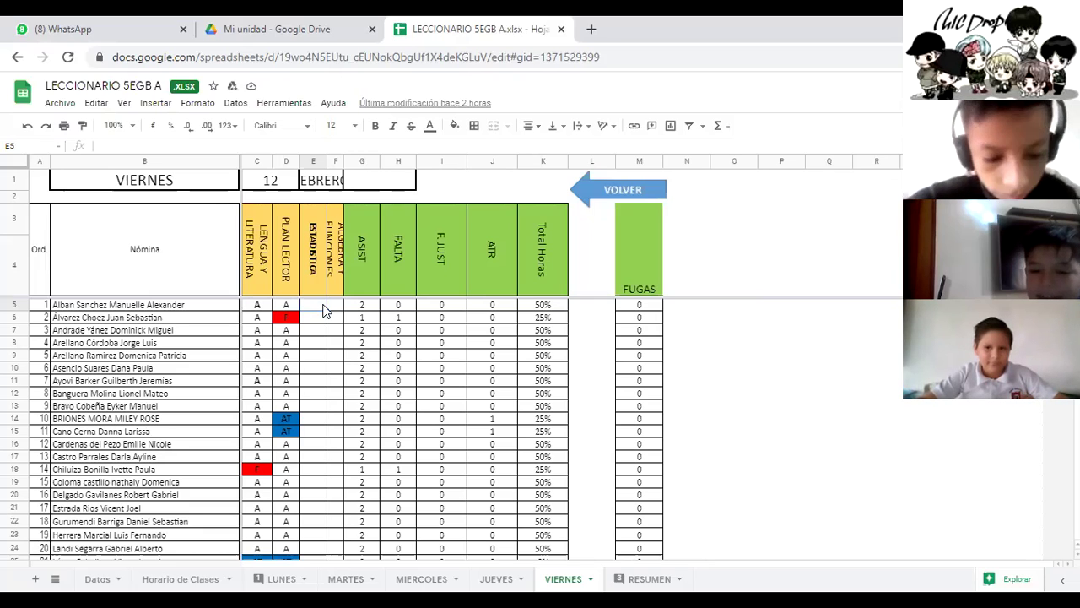
type("A")
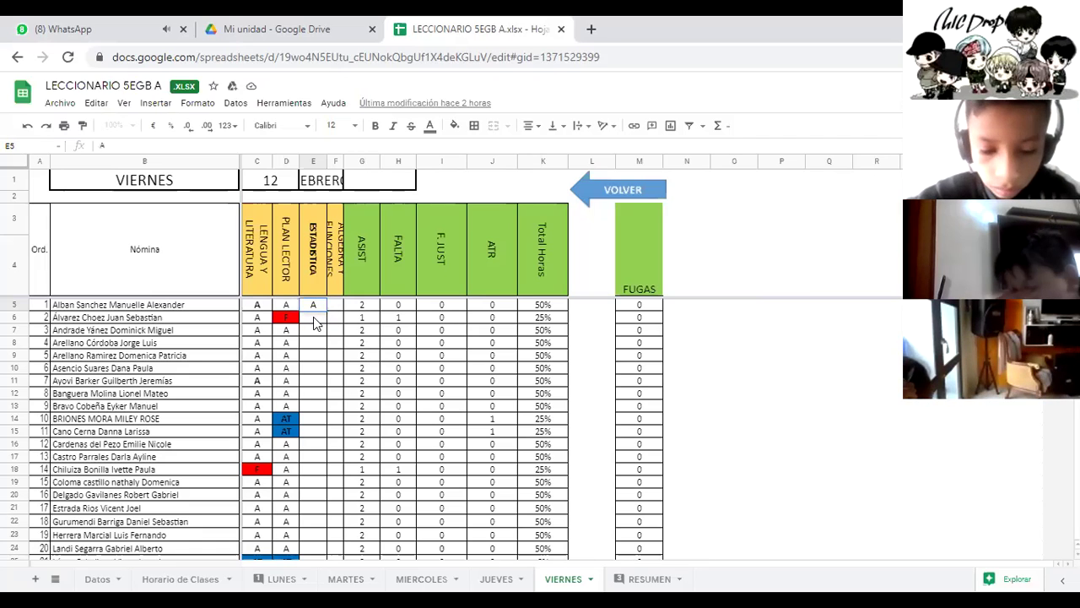
key("Return")
Set student 2's PLAN LECTOR and ESTADISTICA attendance to AT.
left_click(287, 319)
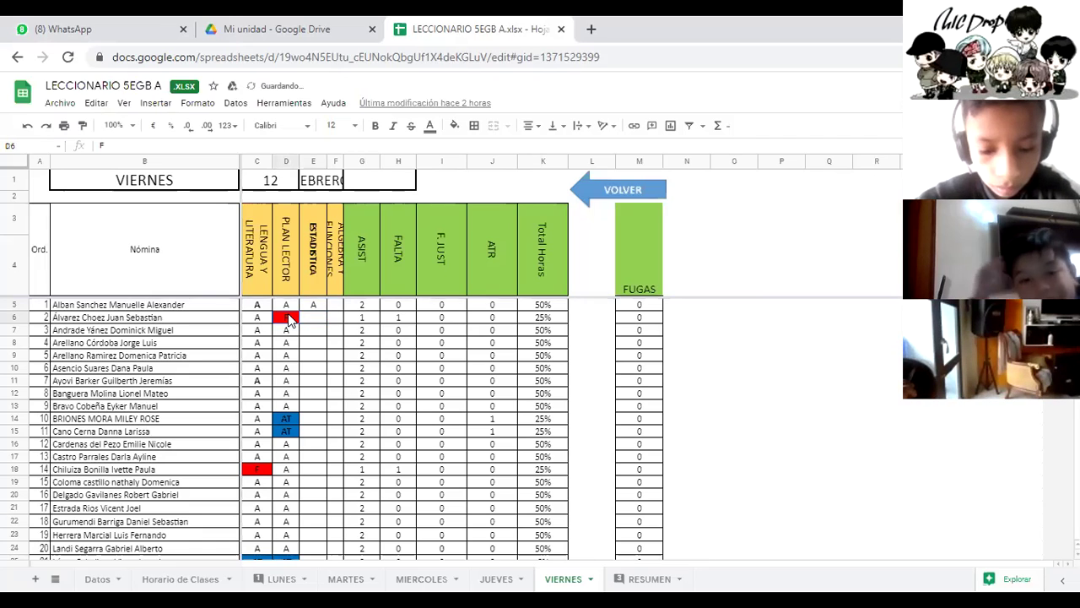
type("AT")
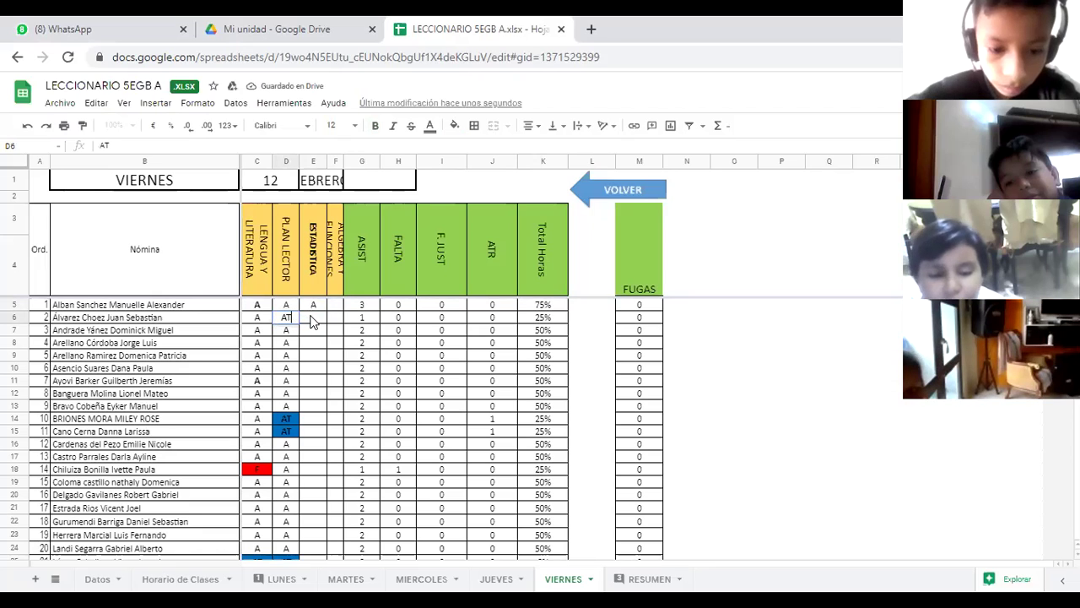
left_click(313, 320)
type("AT")
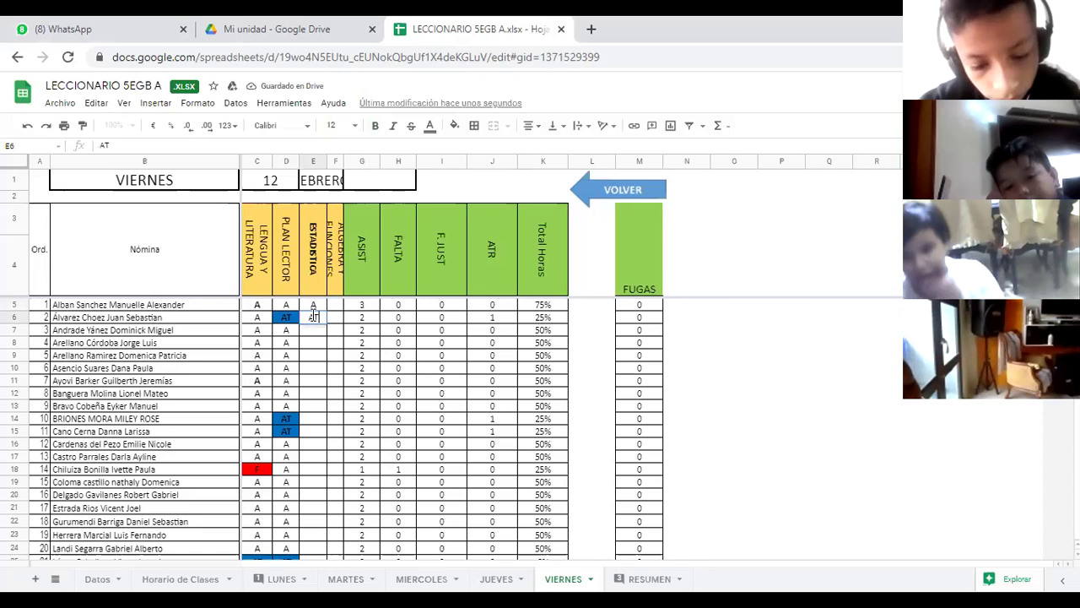
key("Return")
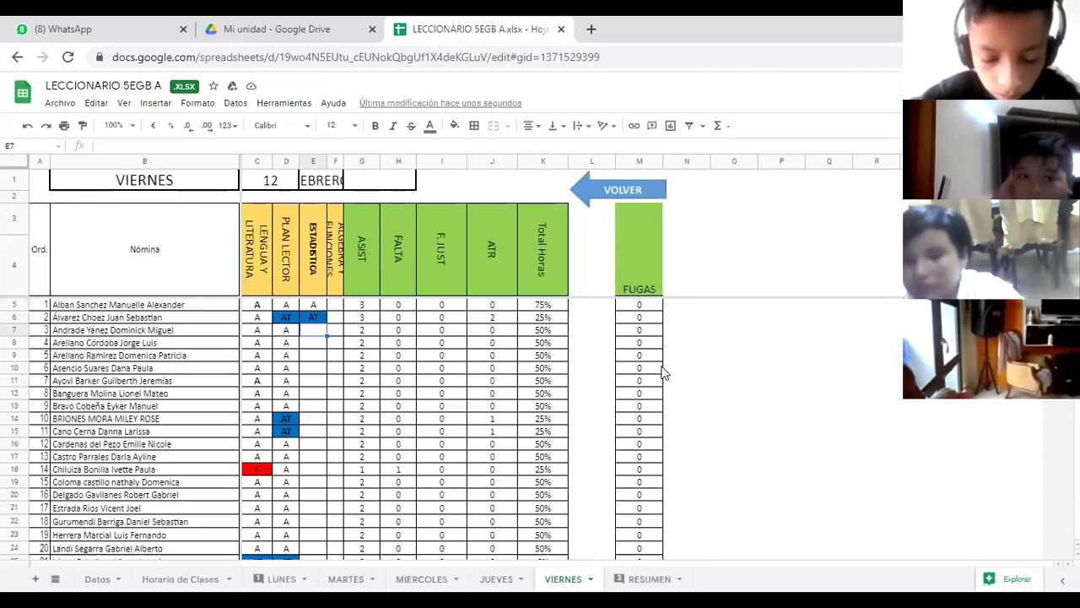
Enter A in the ESTADISTICA column for students 3 through 5.
type("A")
key("Return")
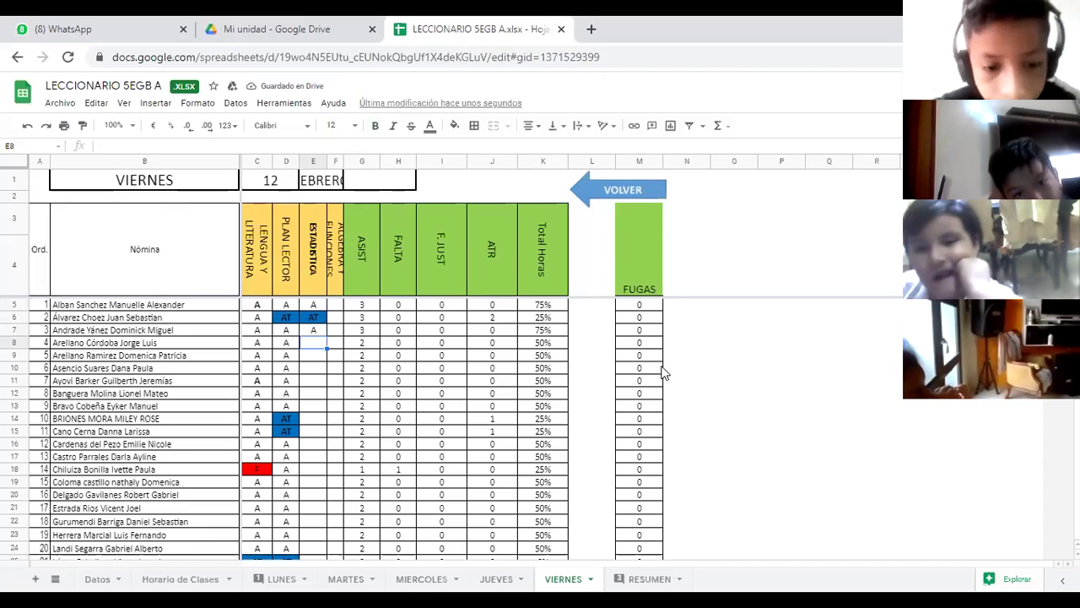
type("A")
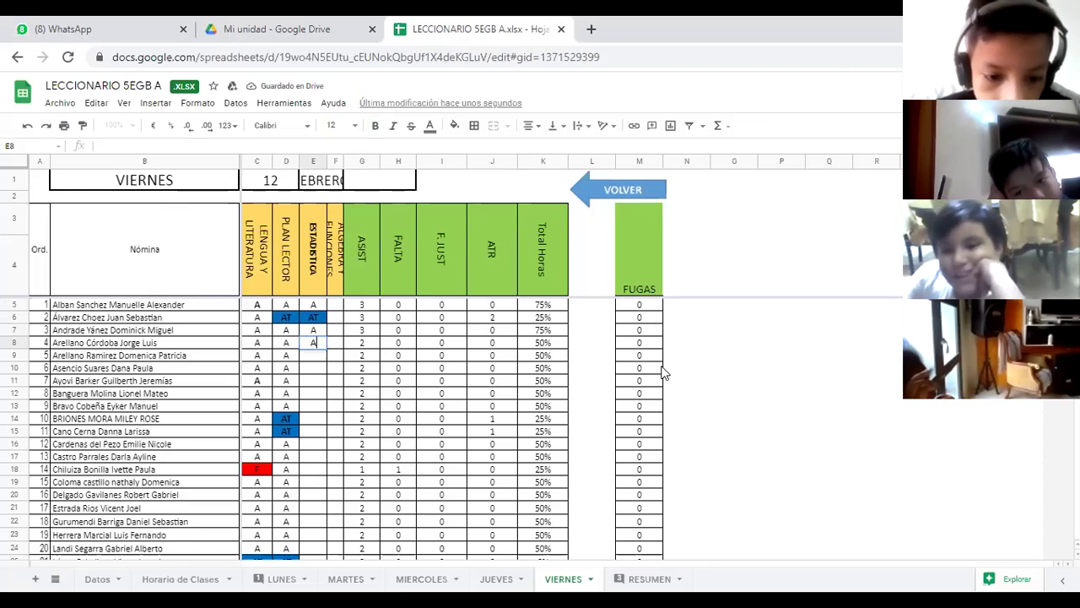
key("Return")
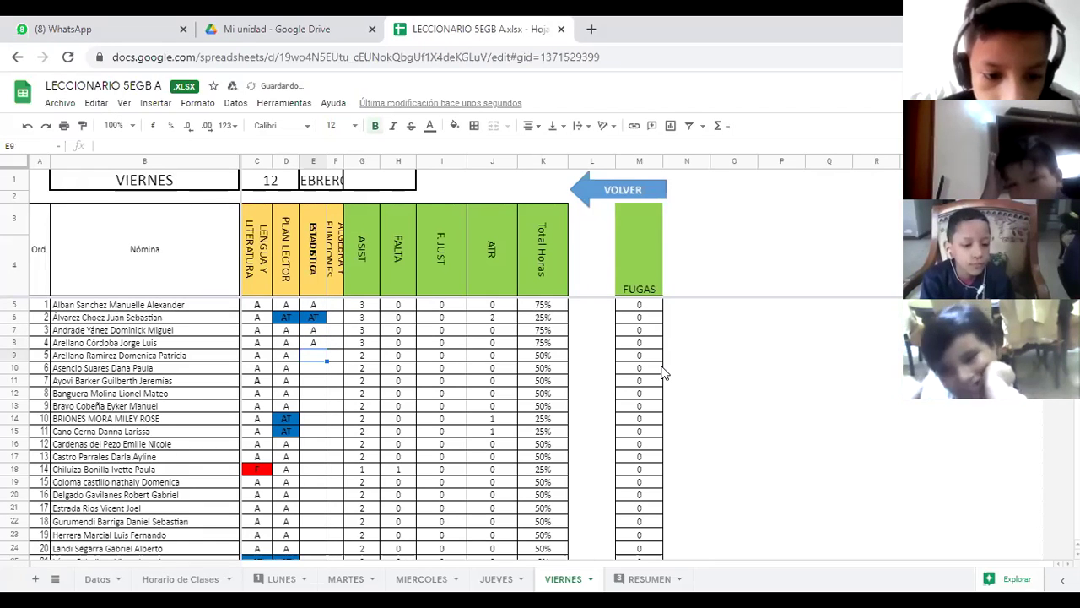
type("A")
key("Return")
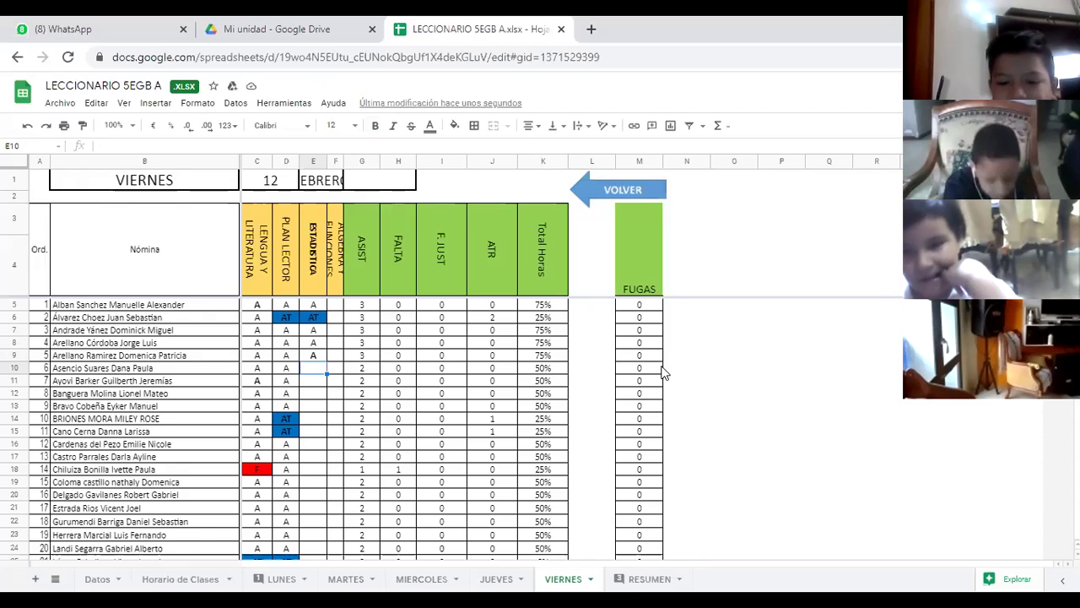
Record AT as student 6's attendance in the ESTADISTICA column.
type("F")
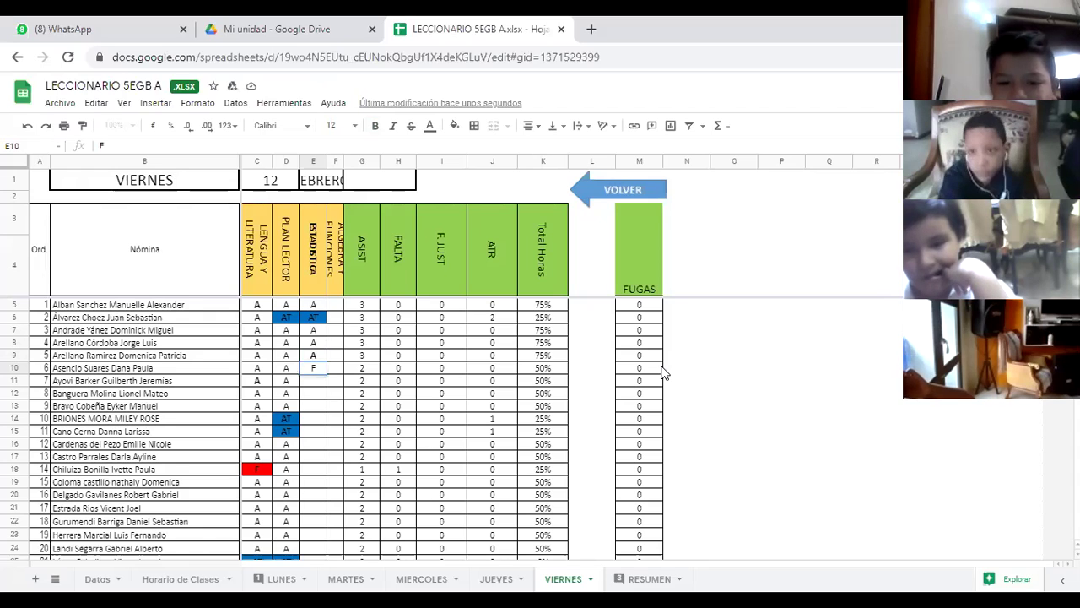
key("Return")
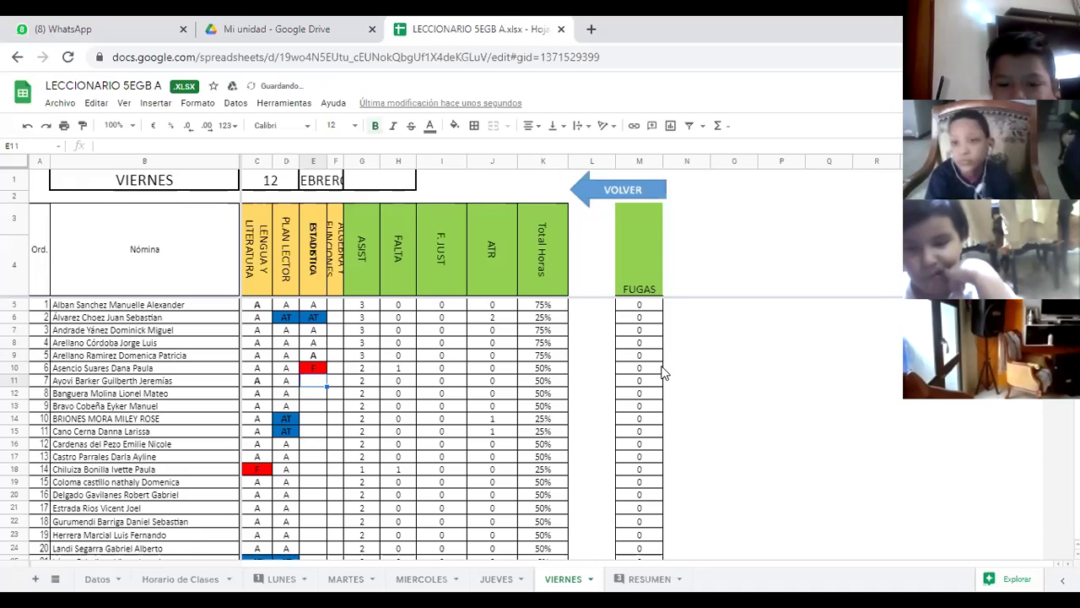
key("Up")
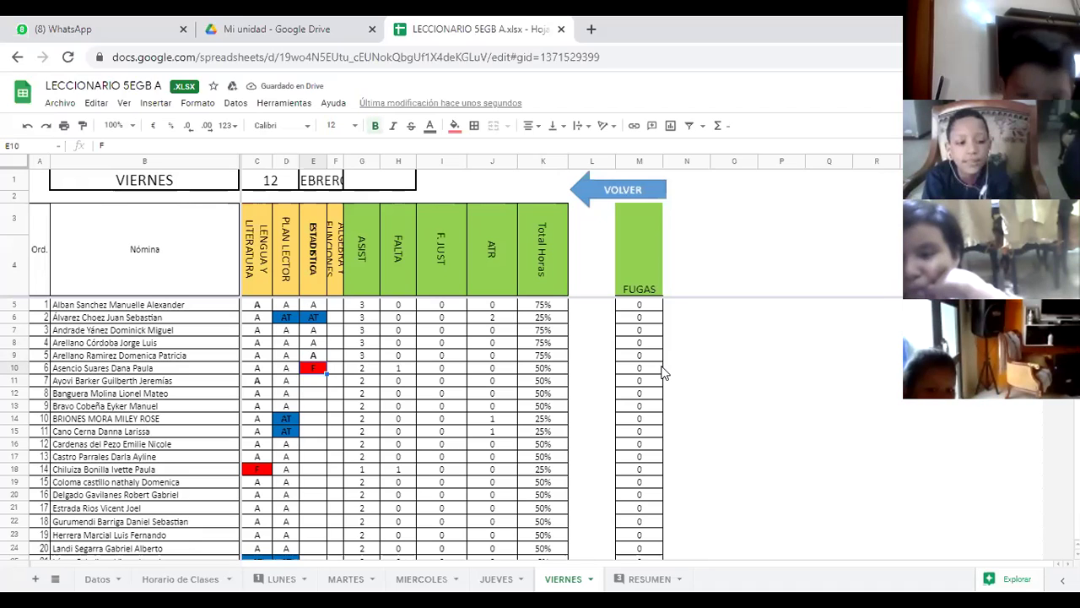
type("AT")
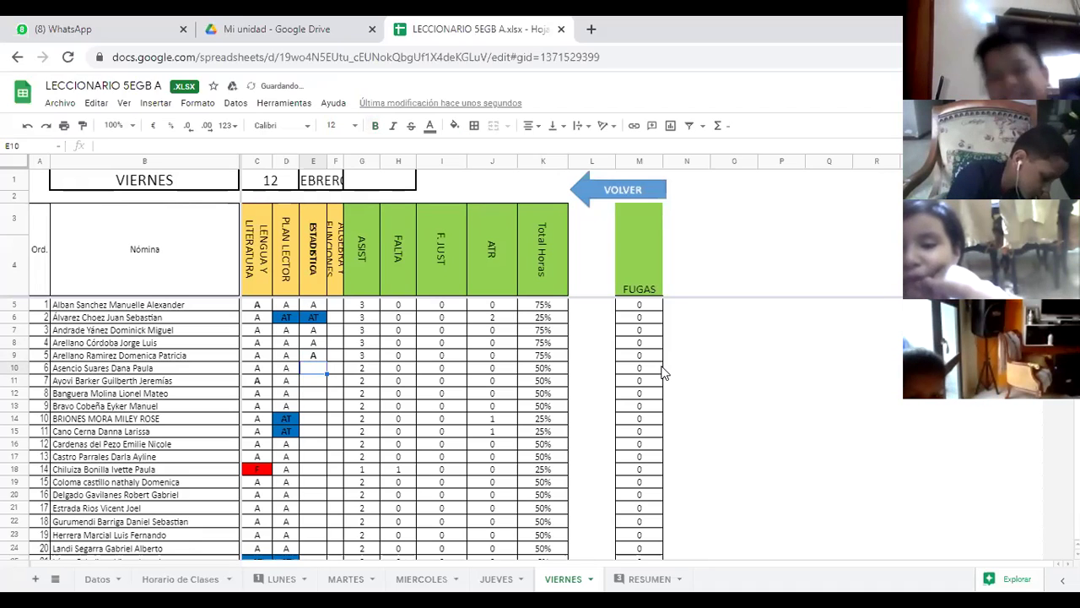
key("Return")
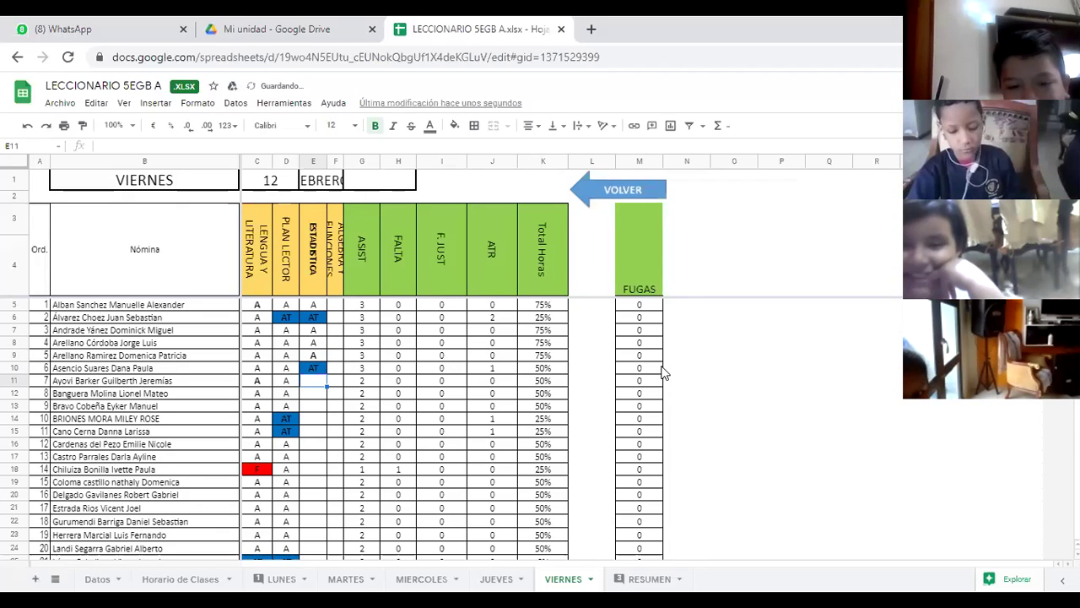
Mark students 7 through 12 with A in the ESTADISTICA column.
type("A")
key("Return")
type("A")
key("Return")
type("A")
key("Return")
type("A")
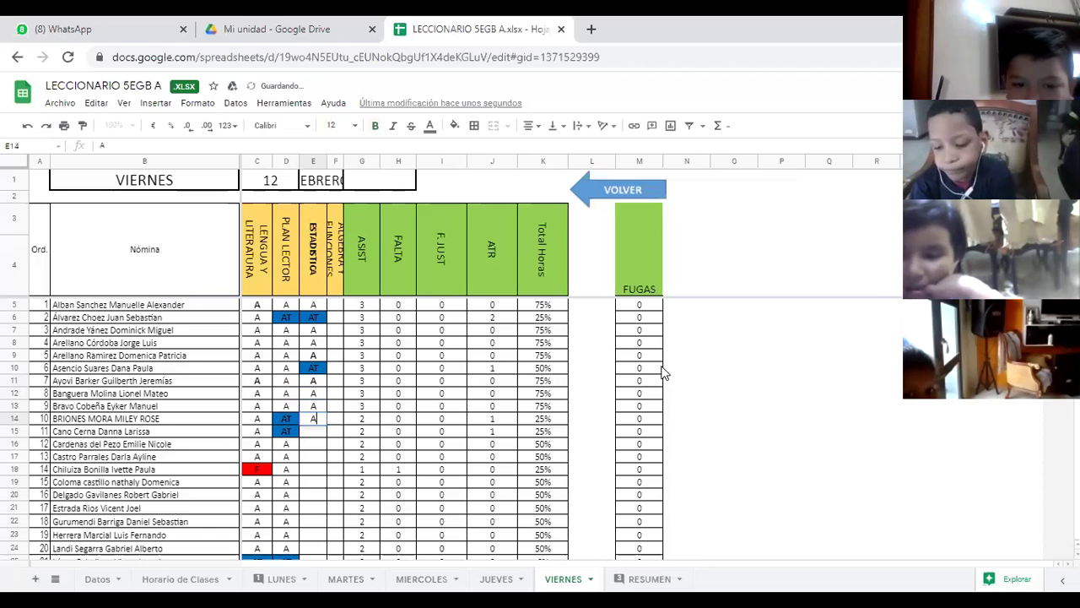
key("Return")
type("A")
key("Return")
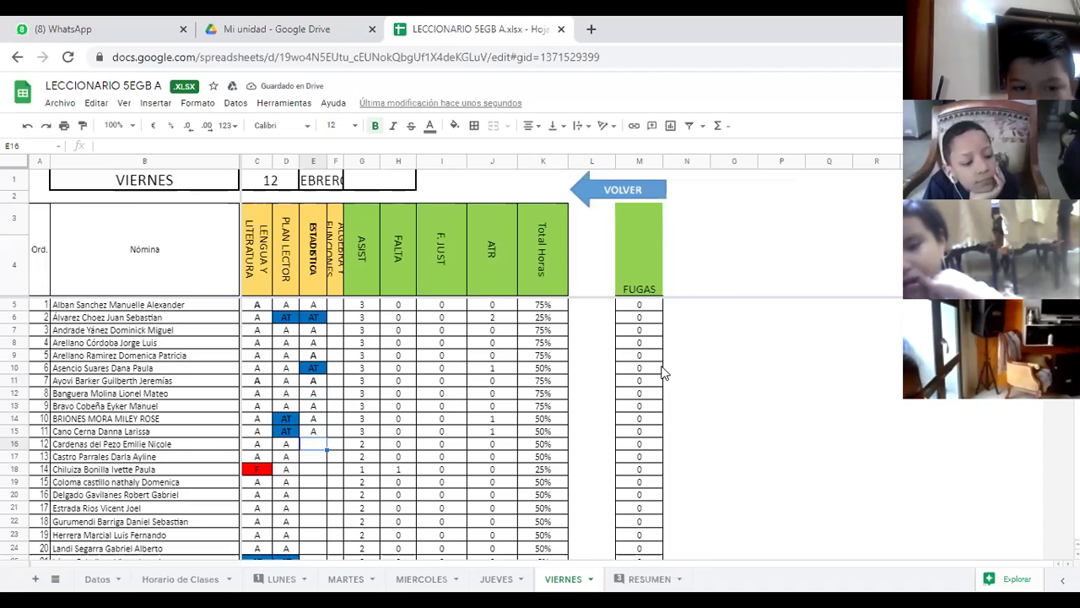
type("A")
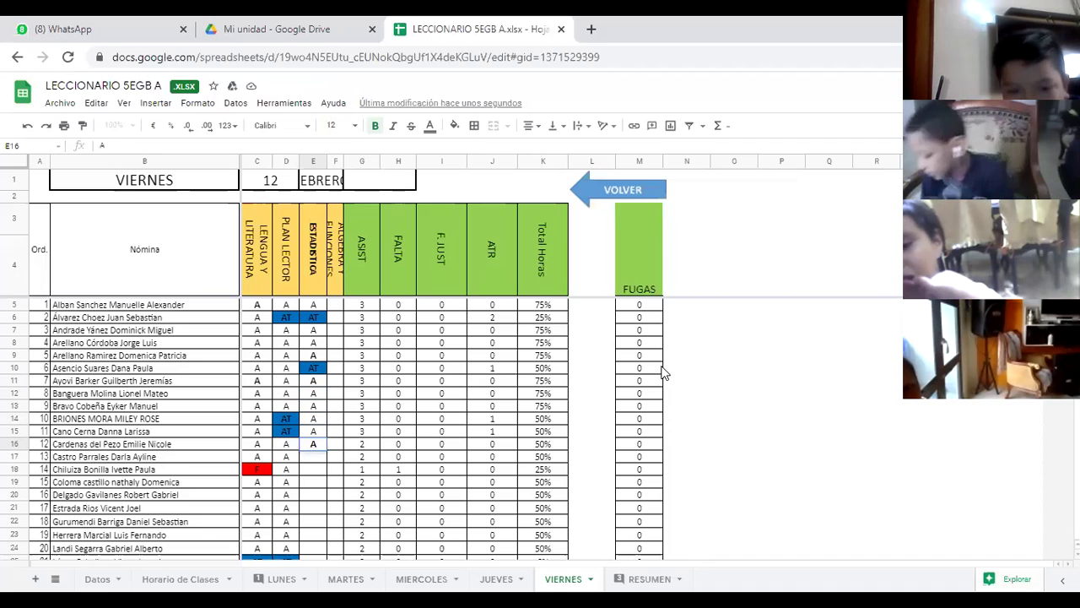
Change student 10's ESTADISTICA entry to AT.
left_click(315, 419)
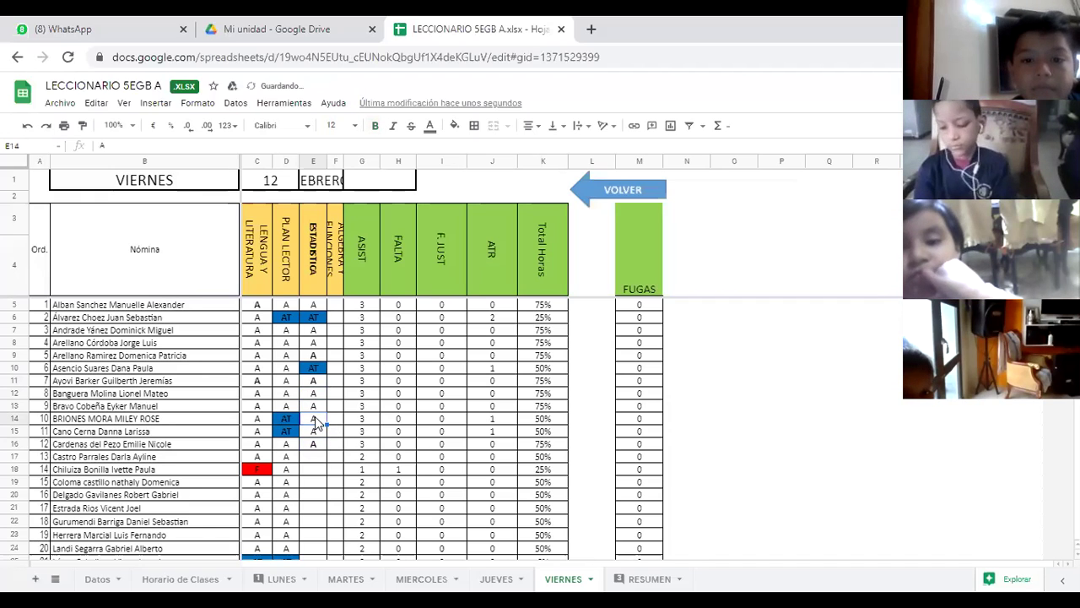
key("Delete")
type("AT")
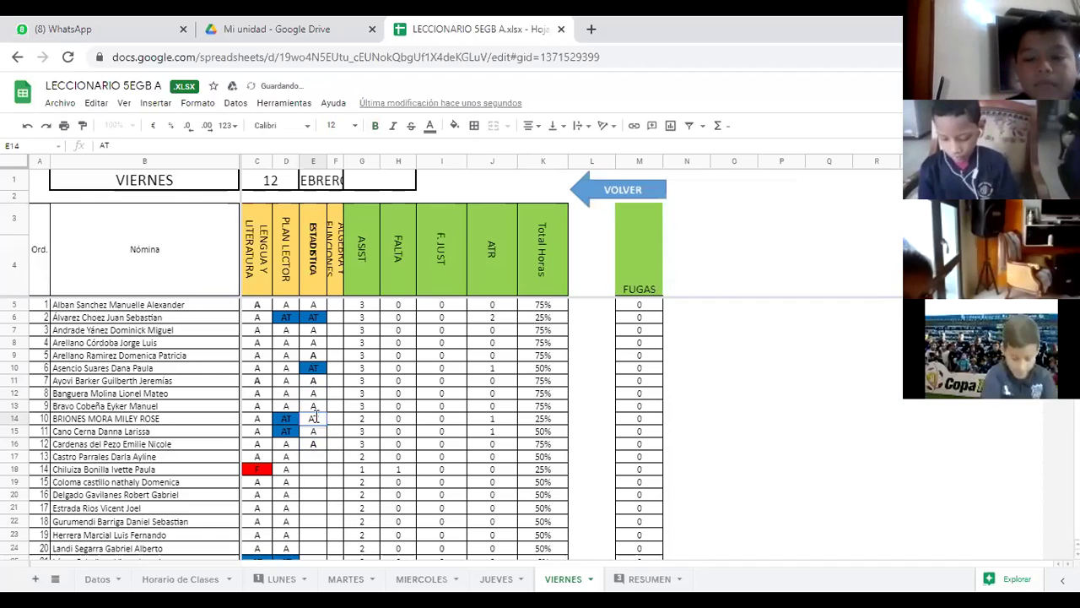
left_click(319, 456)
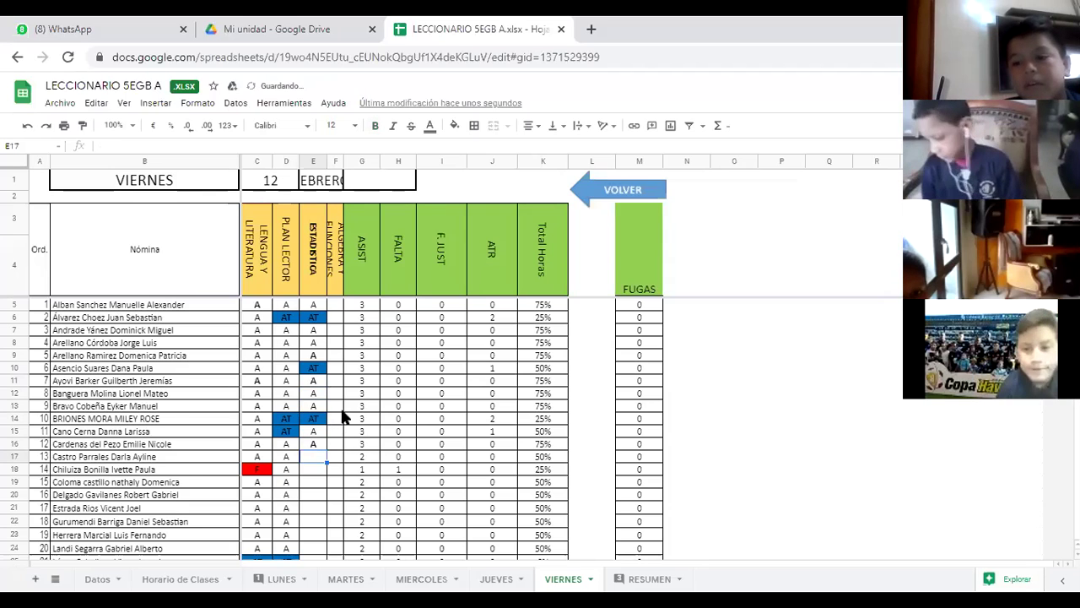
Enter A for student 13 in the ESTADISTICA column.
scroll(346, 403, "down", 2)
scroll(346, 402, "down", 1)
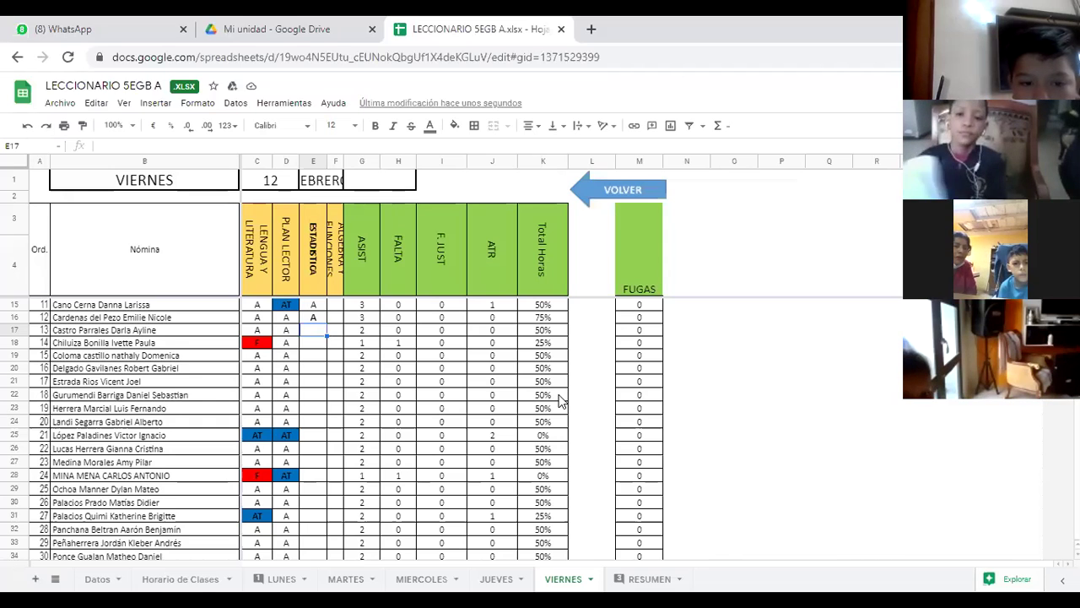
type("A")
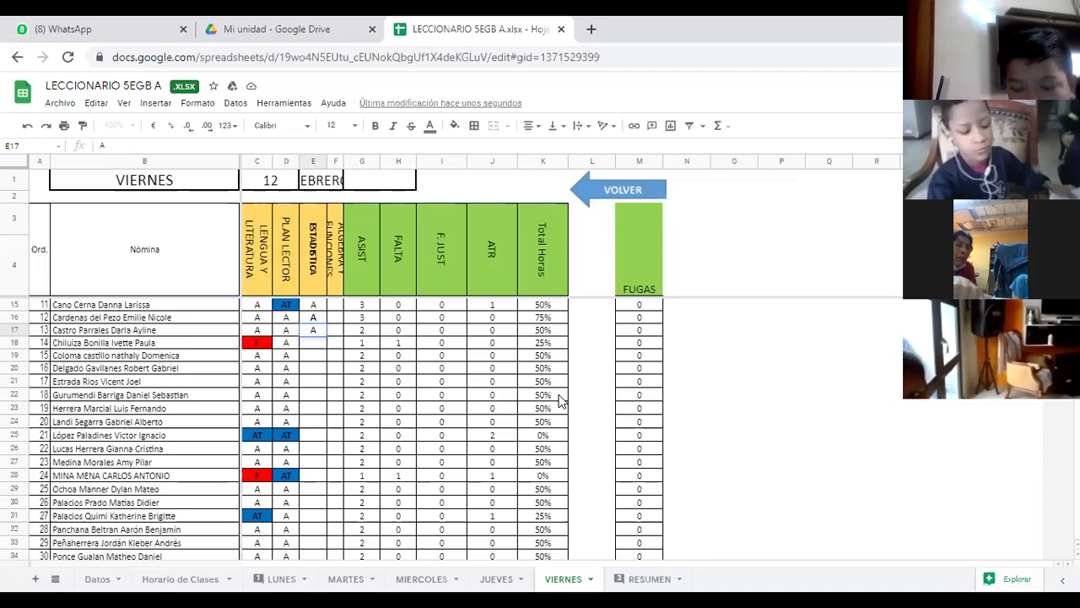
scroll(346, 379, "up", 3)
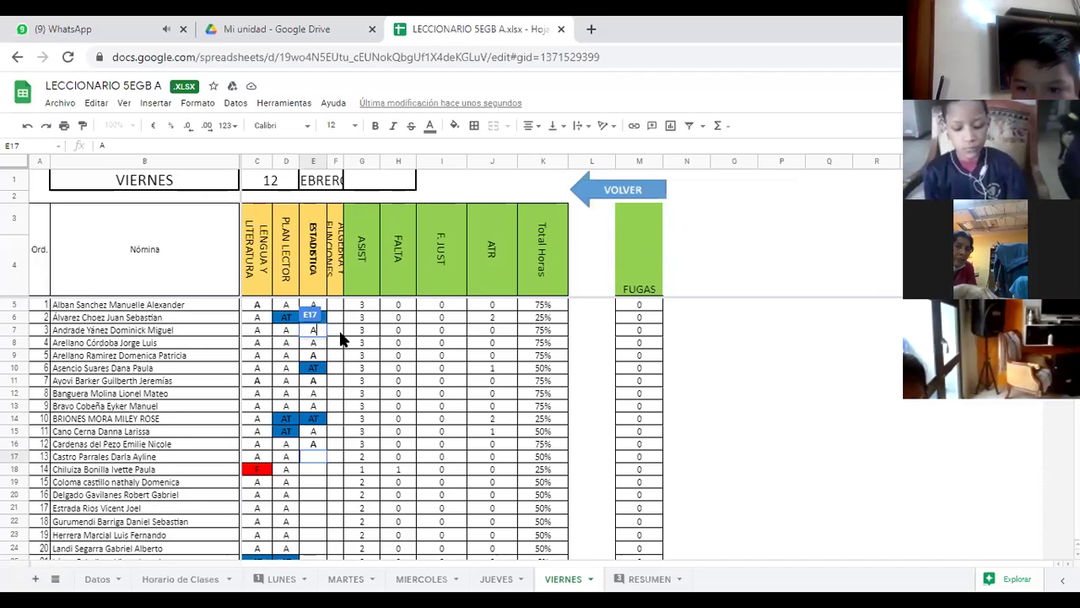
scroll(337, 346, "down", 2)
scroll(338, 346, "down", 1)
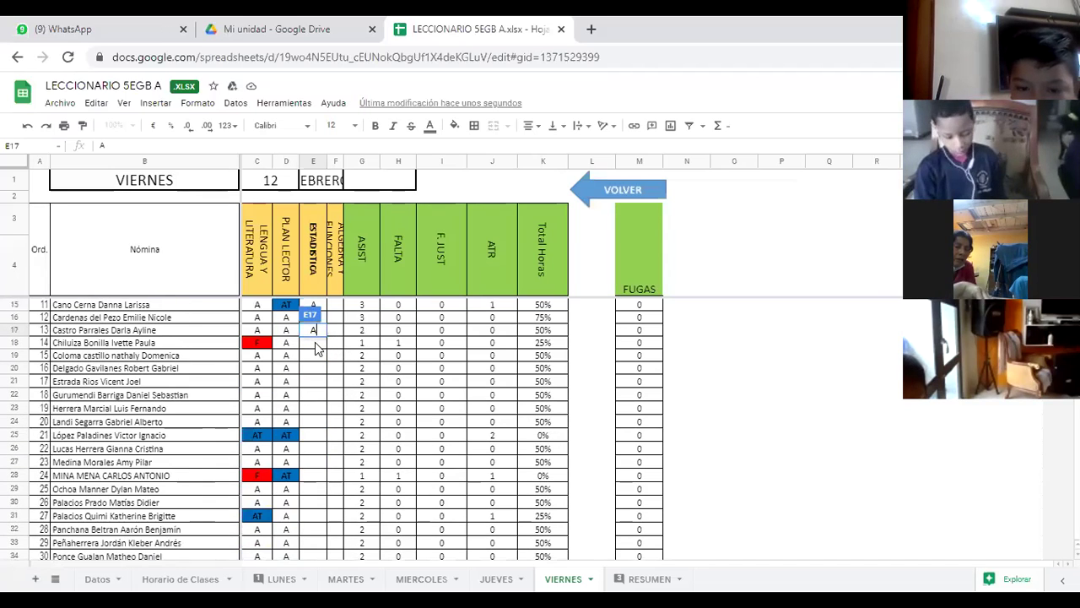
key("Return")
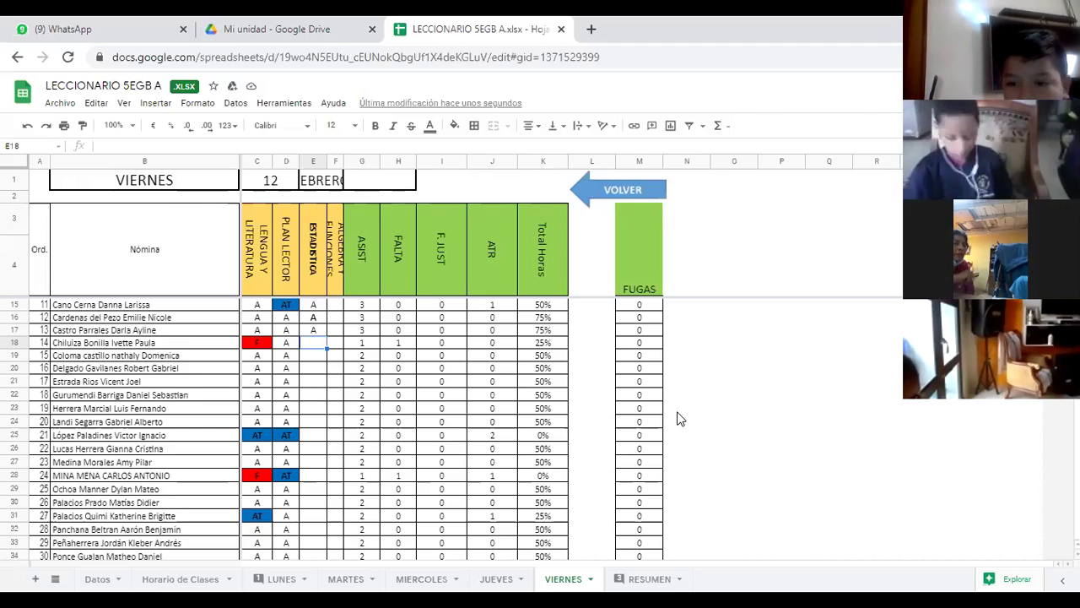
Fill in A in the ESTADISTICA column for students 14 through 19.
type("A")
key("Return")
type("A")
key("Return")
type("A")
key("Return")
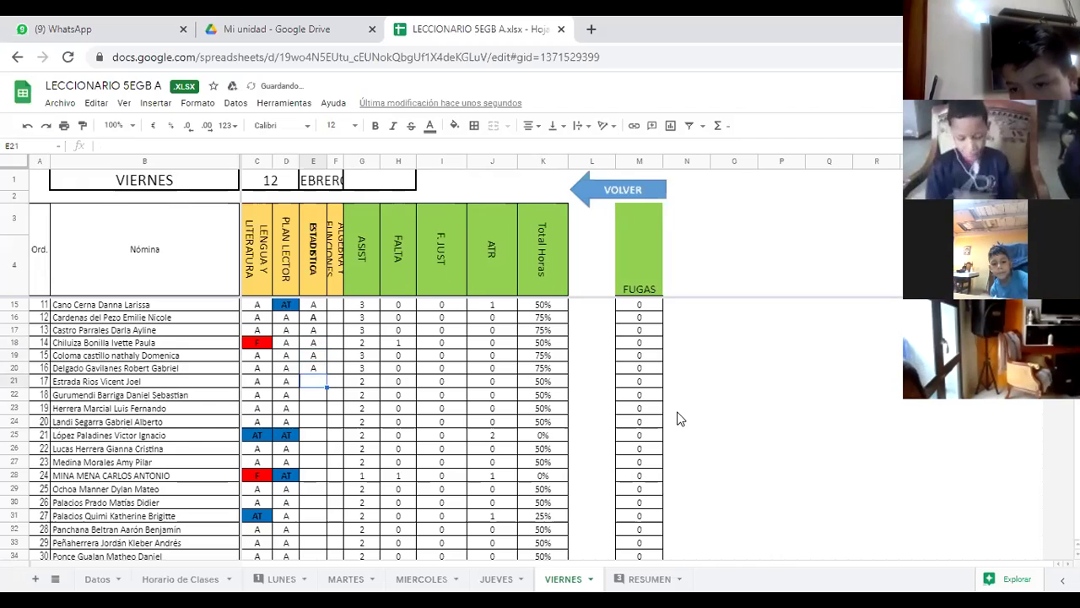
type("A")
key("Return")
type("A")
key("Return")
type("A")
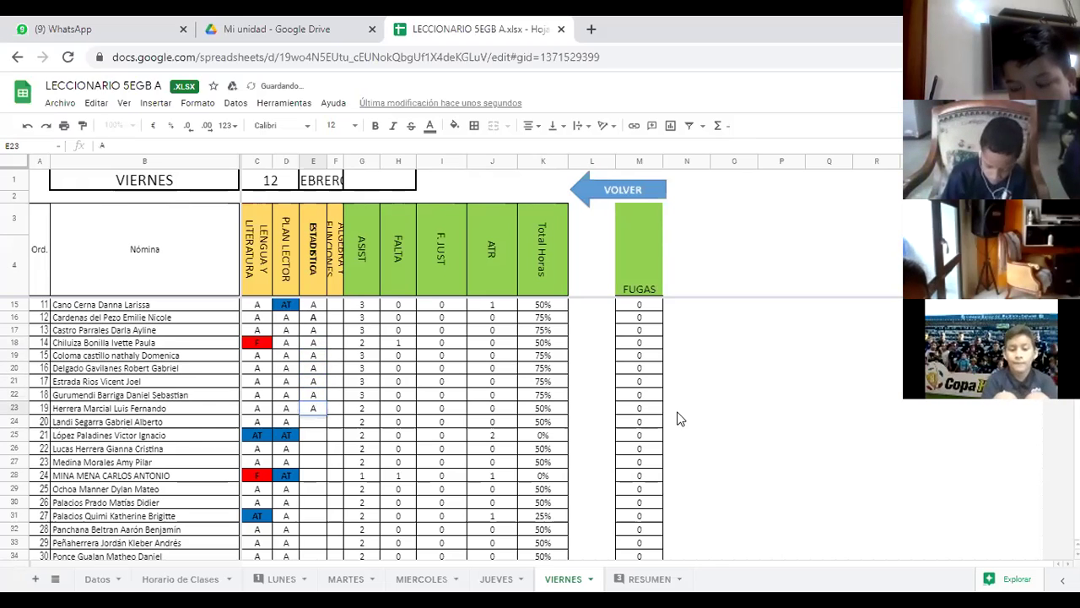
key("Return")
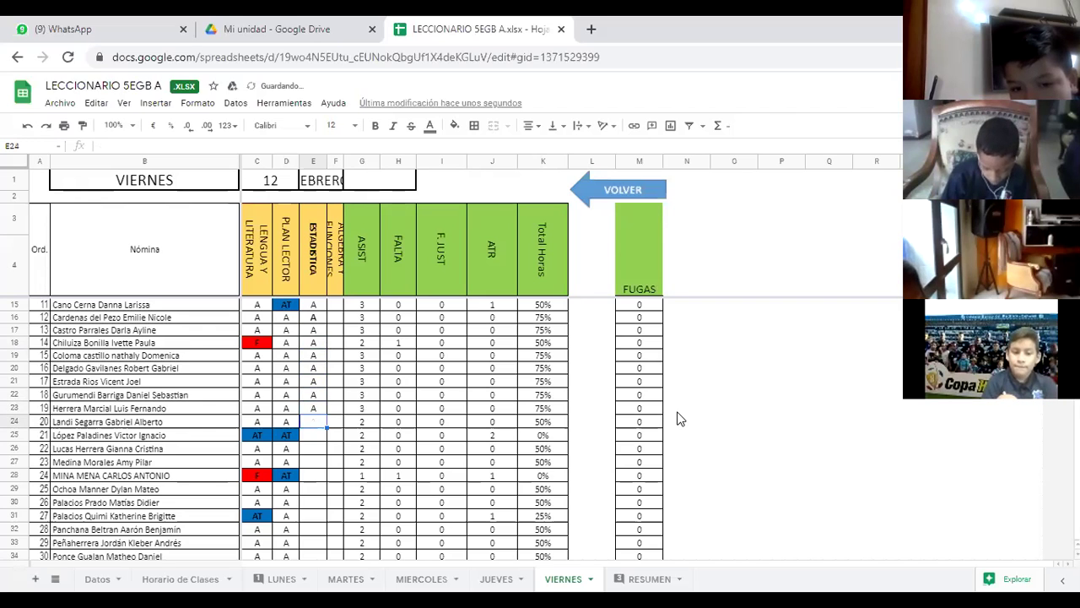
Enter A in the ESTADISTICA column for students 20 through 23 and F for student 24.
scroll(377, 370, "down", 3)
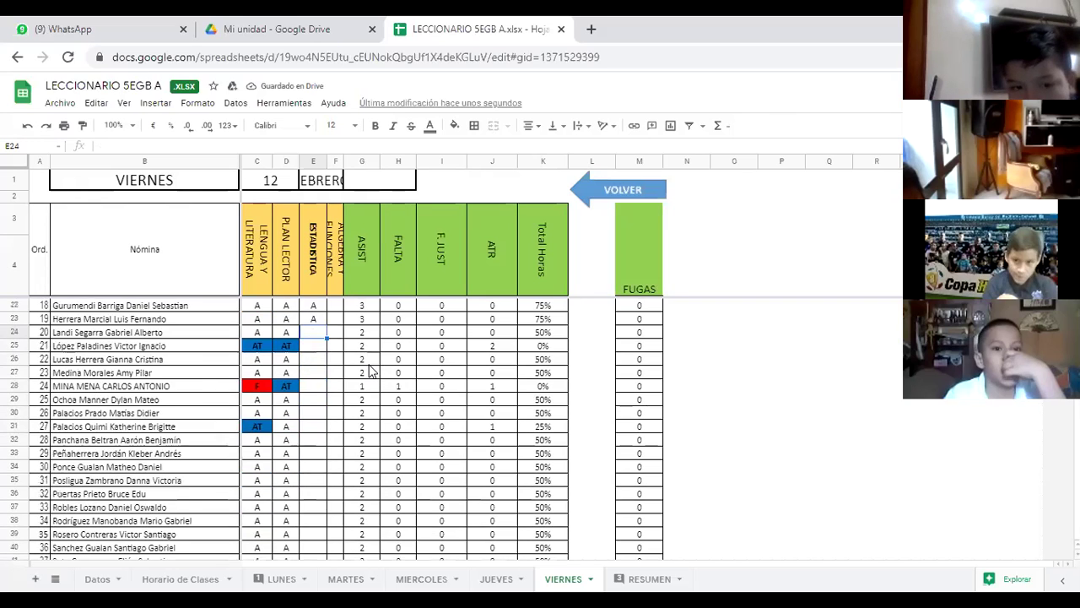
type("A")
key("Return")
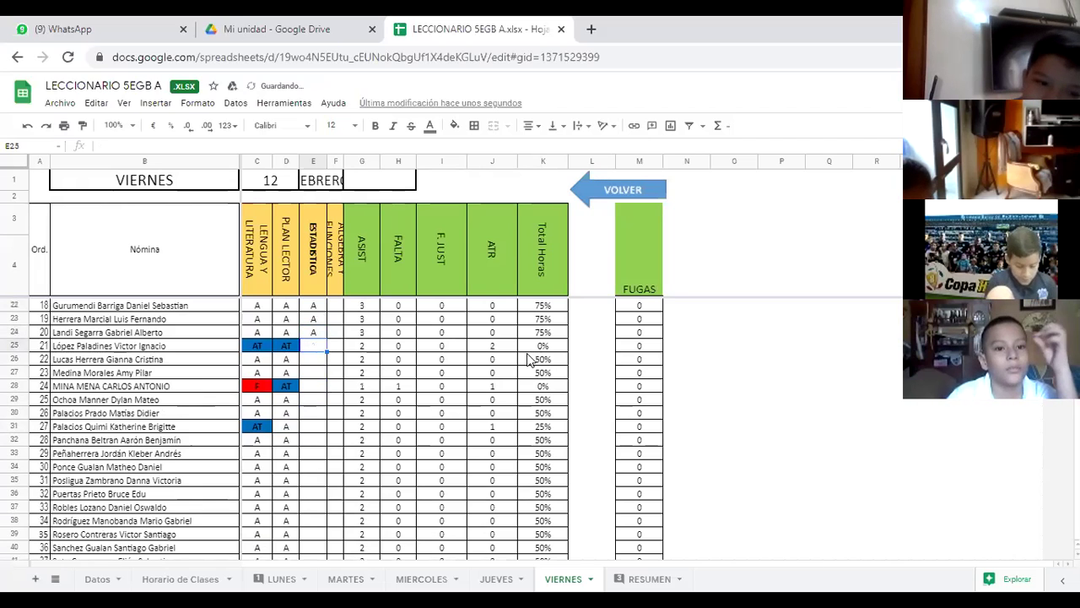
type("A")
key("Return")
type("A")
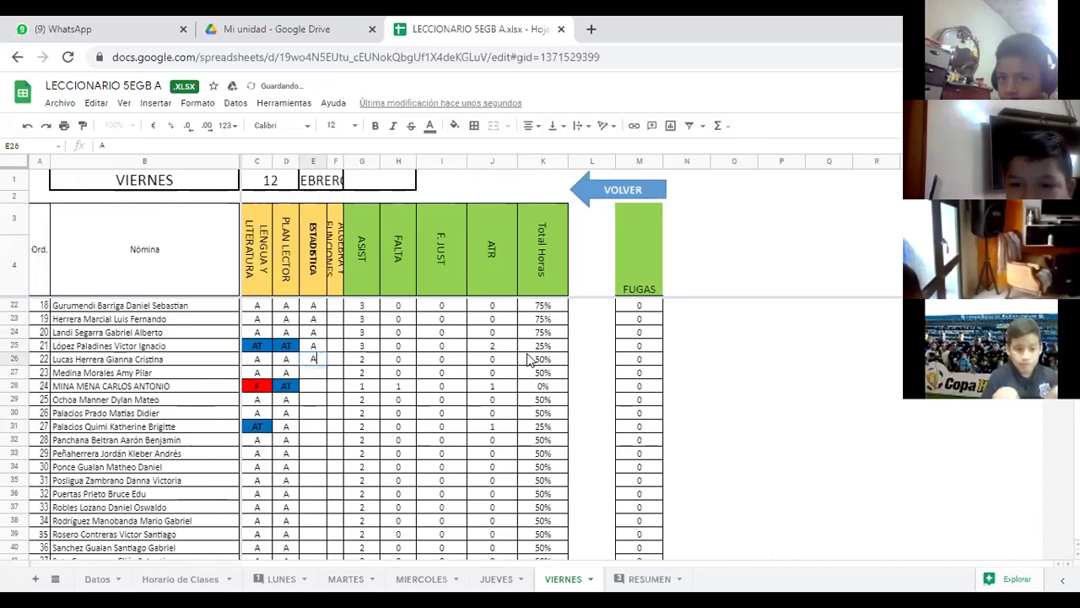
key("Return")
type("A")
key("Return")
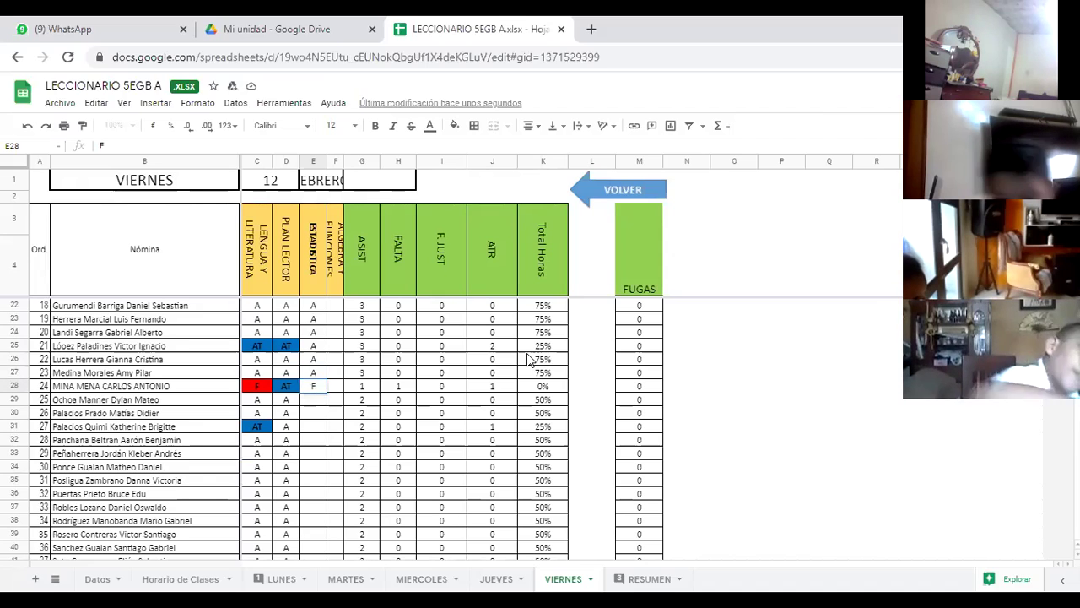
type("F")
key("Return")
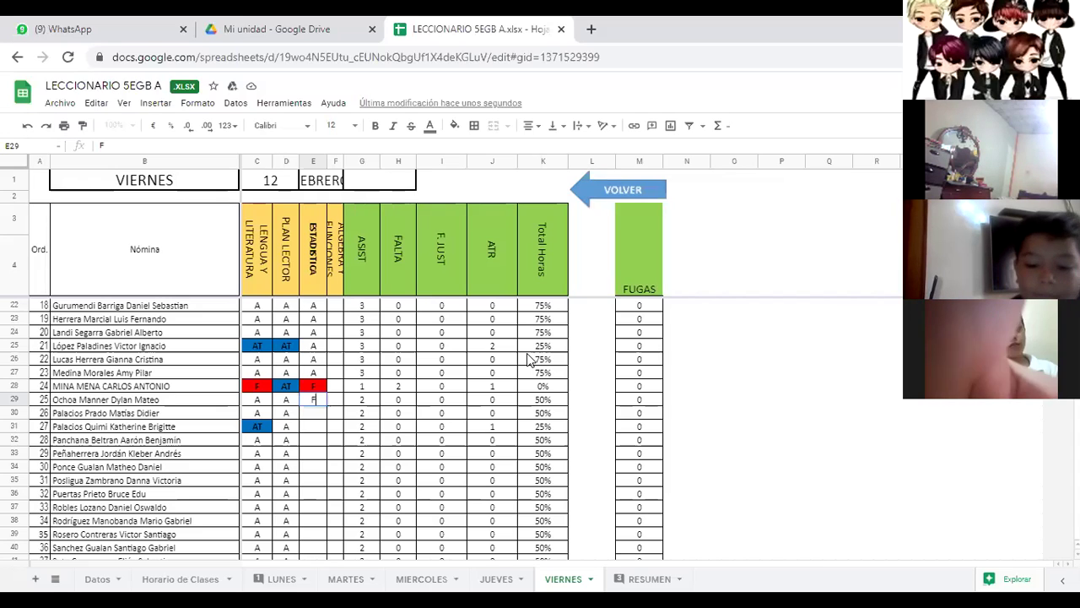
Enter F in the ESTADISTICA column for student 25 and A for students 26 through 28.
key("Return")
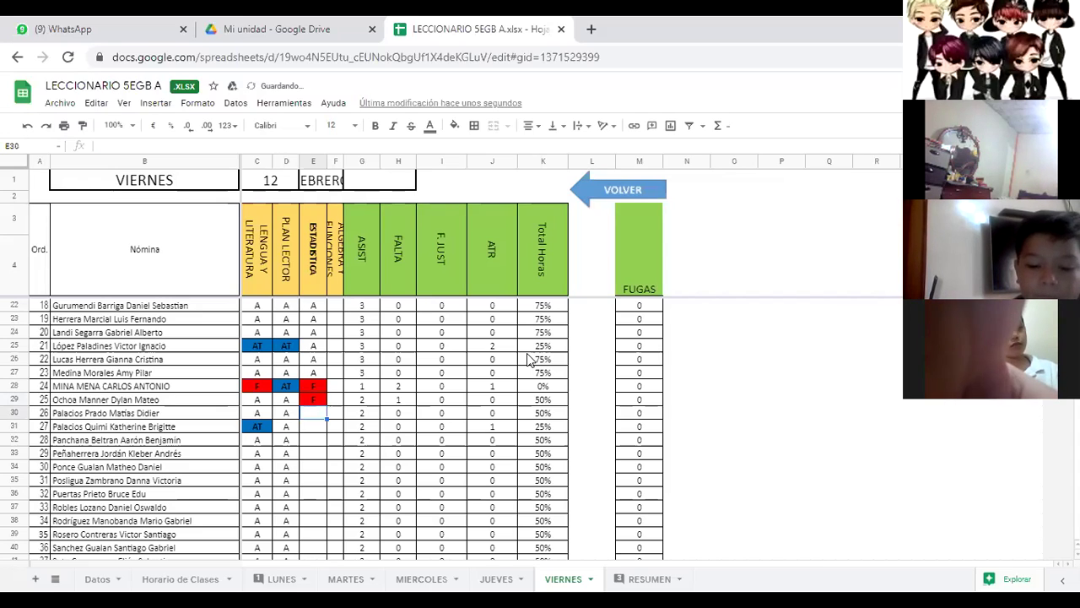
scroll(529, 360, "down", 2)
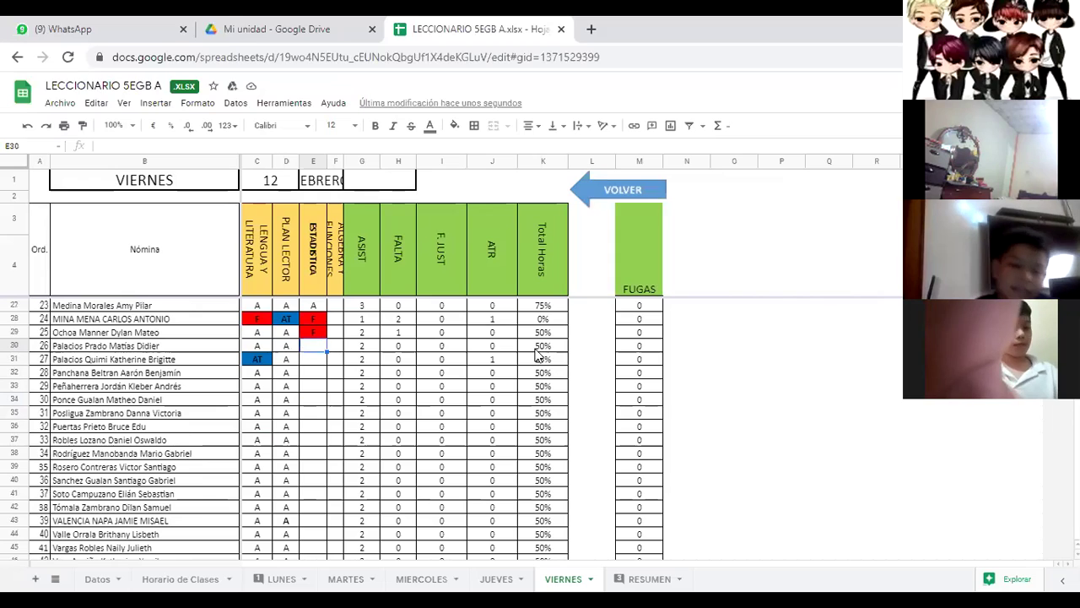
type("A")
key("Return")
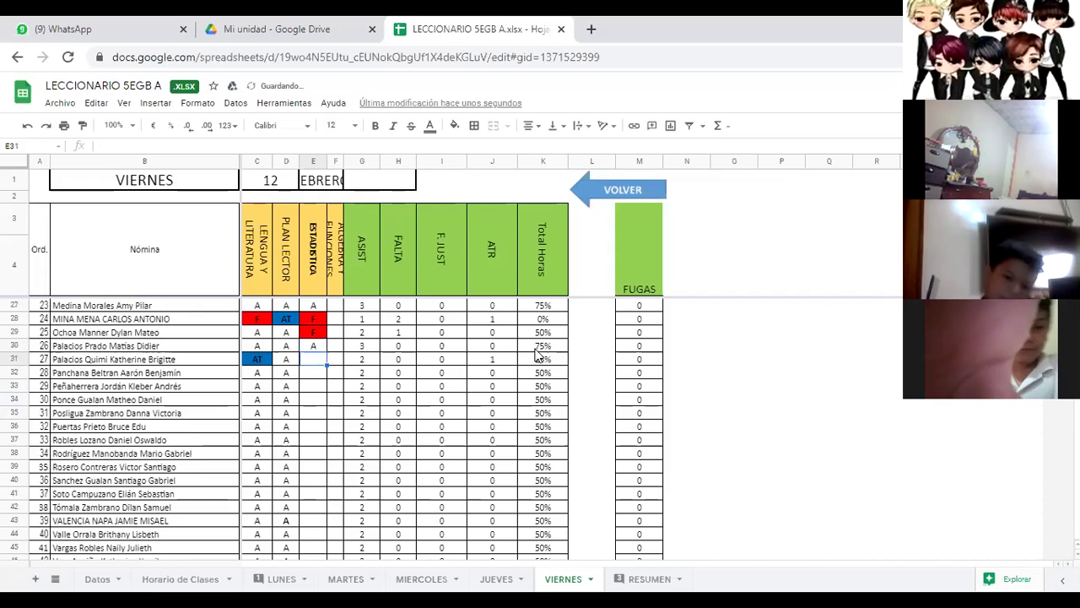
type("A")
key("Return")
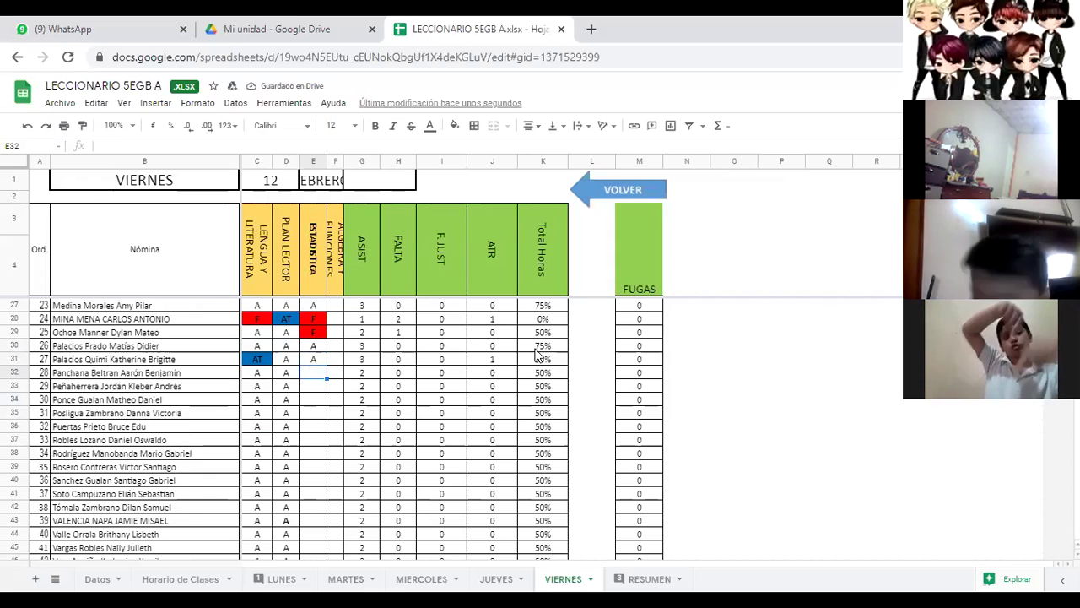
type("A")
key("Return")
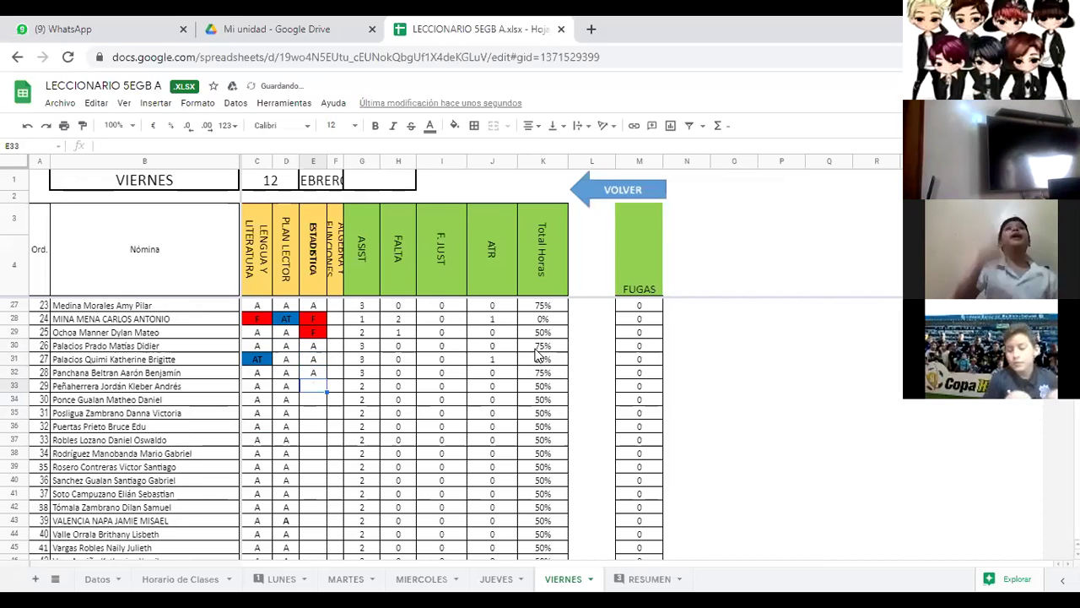
Fill in A in the ESTADISTICA column for students 29 through 32.
type("A")
key("Return")
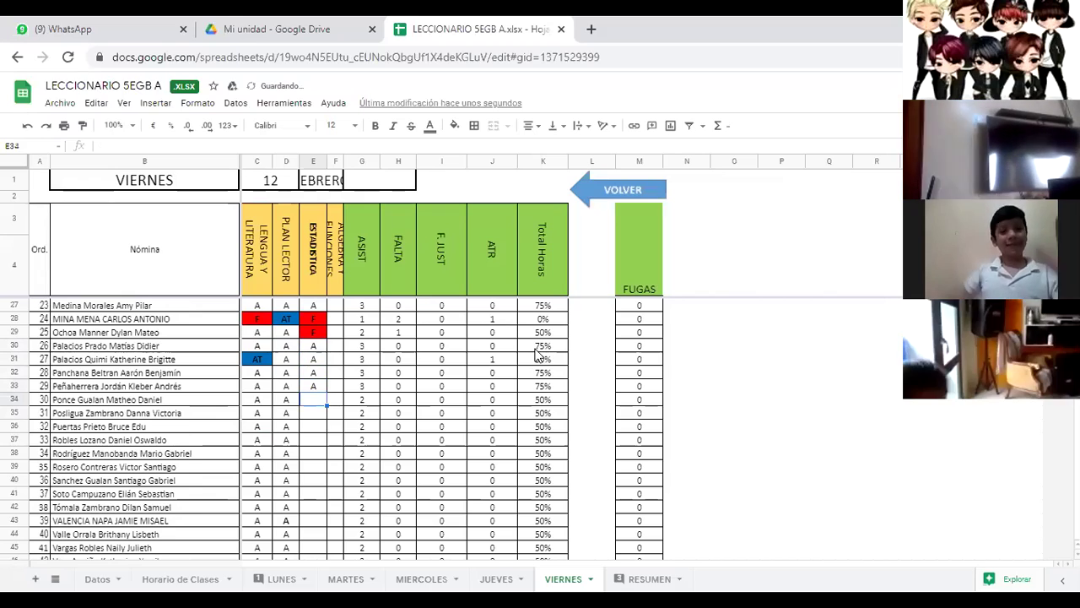
type("A")
key("Return")
type("A")
key("Return")
type("A")
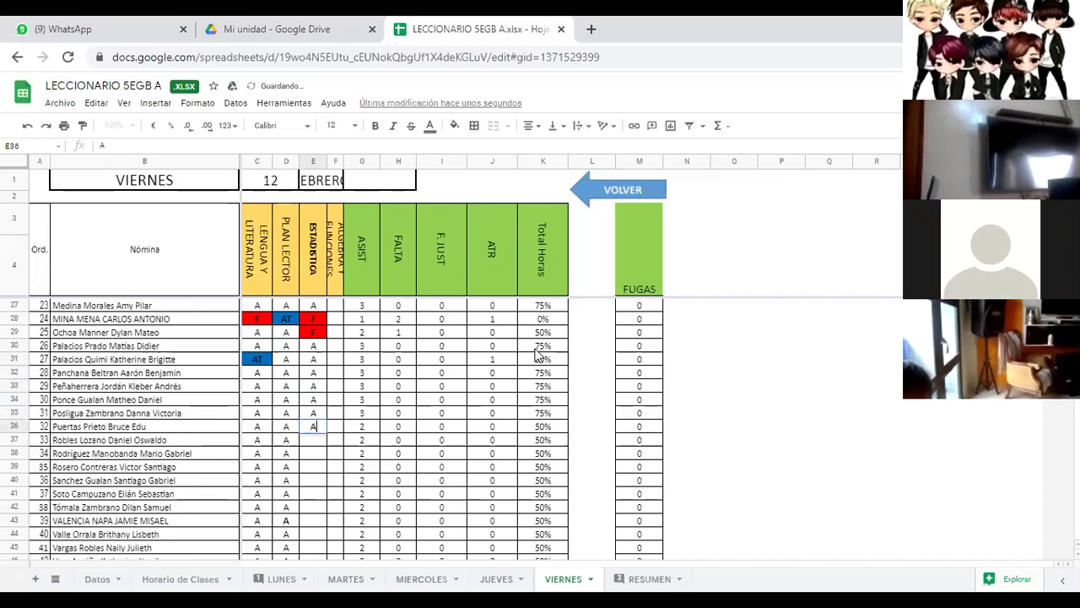
key("Return")
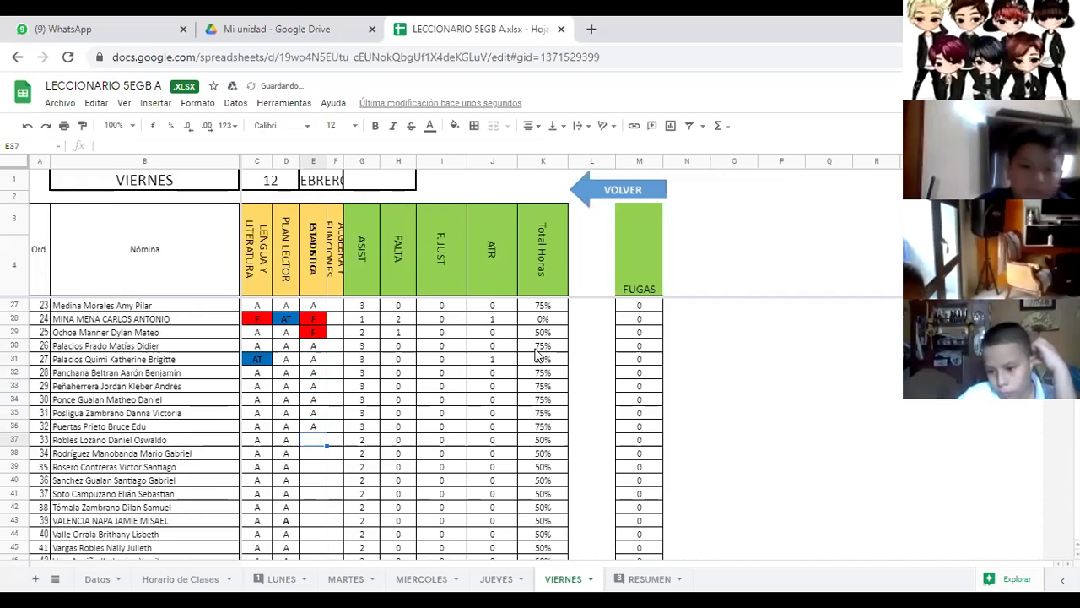
Record A in the ESTADISTICA column for students 33 through 36.
scroll(536, 356, "down", 1)
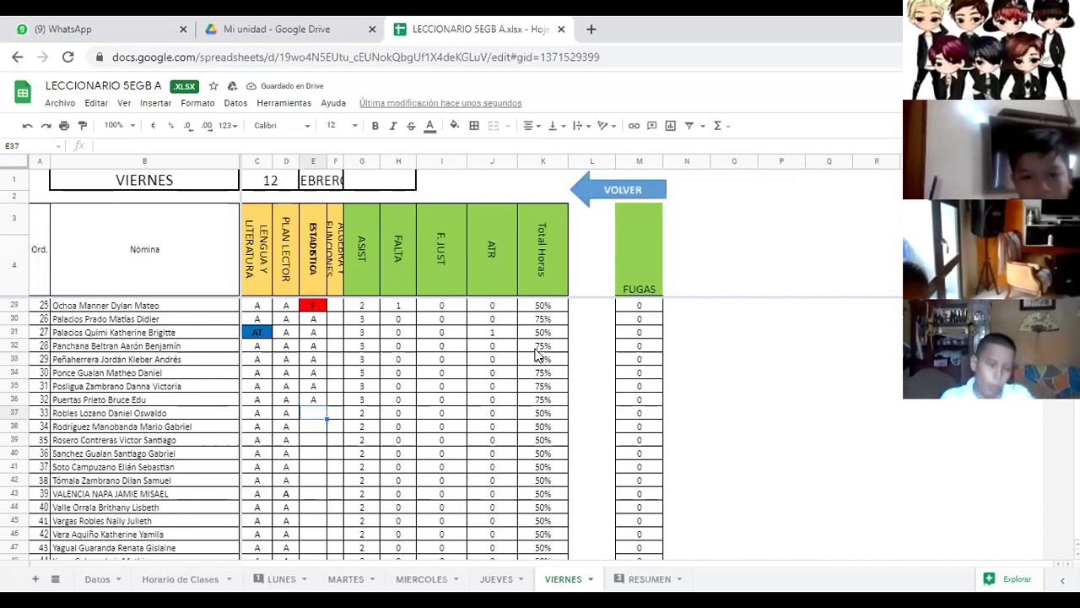
scroll(537, 355, "down", 2)
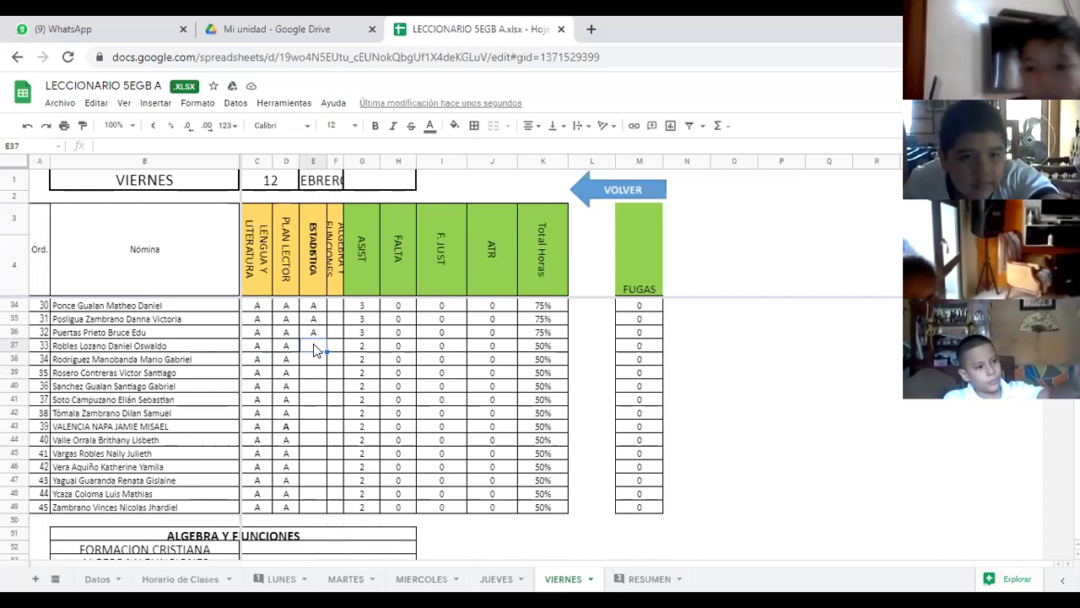
type("A")
key("Return")
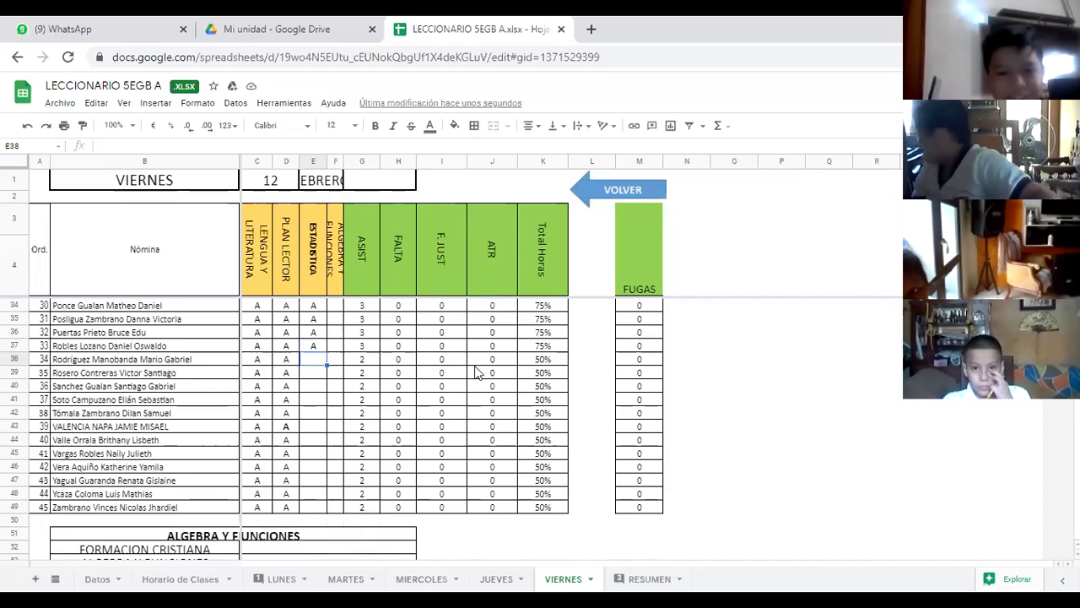
type("A")
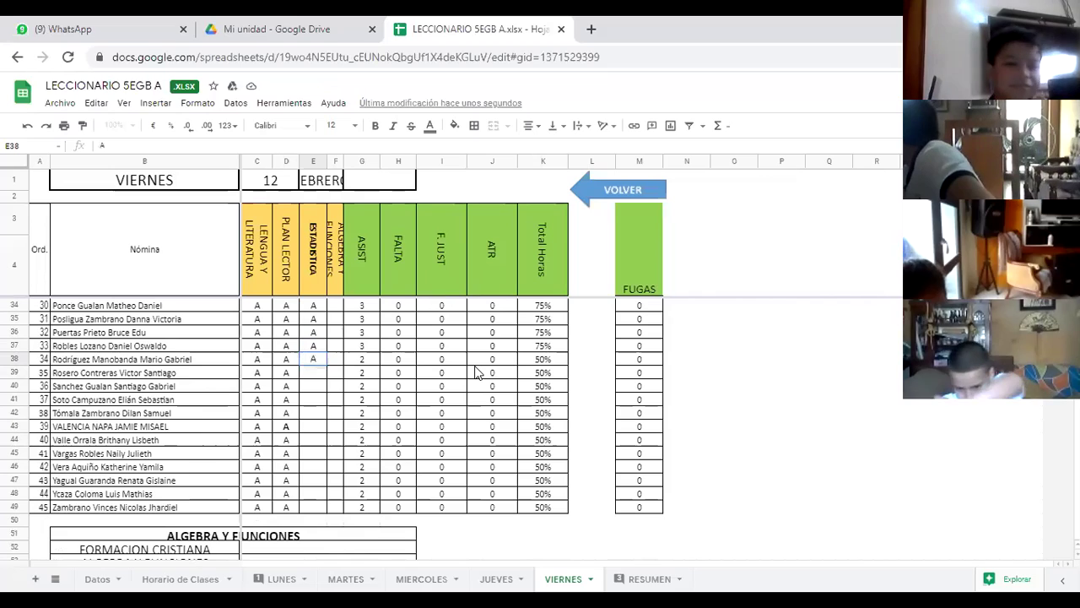
key("Return")
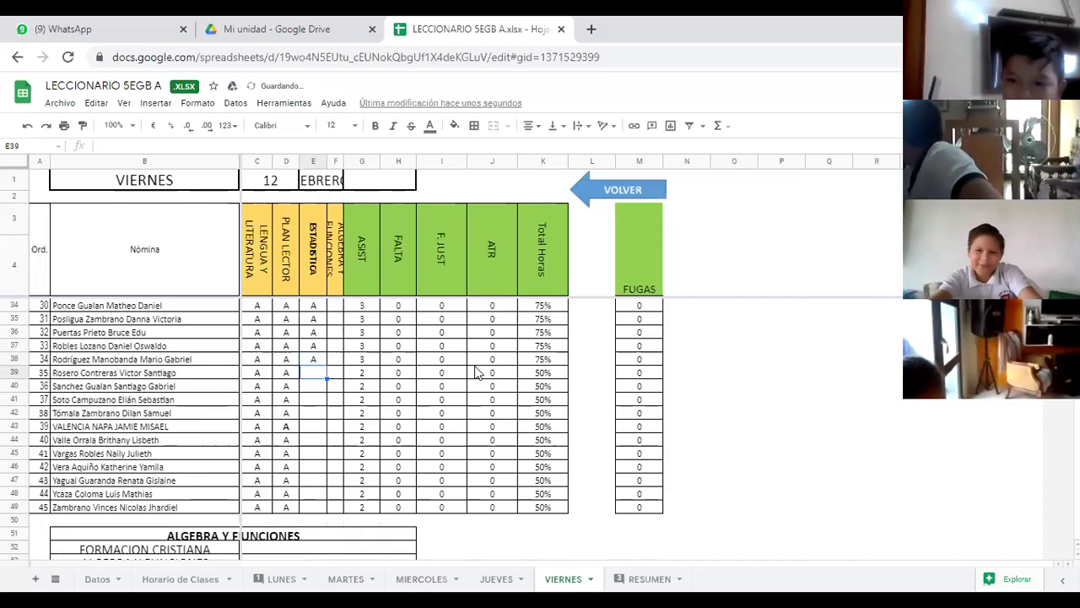
type("A")
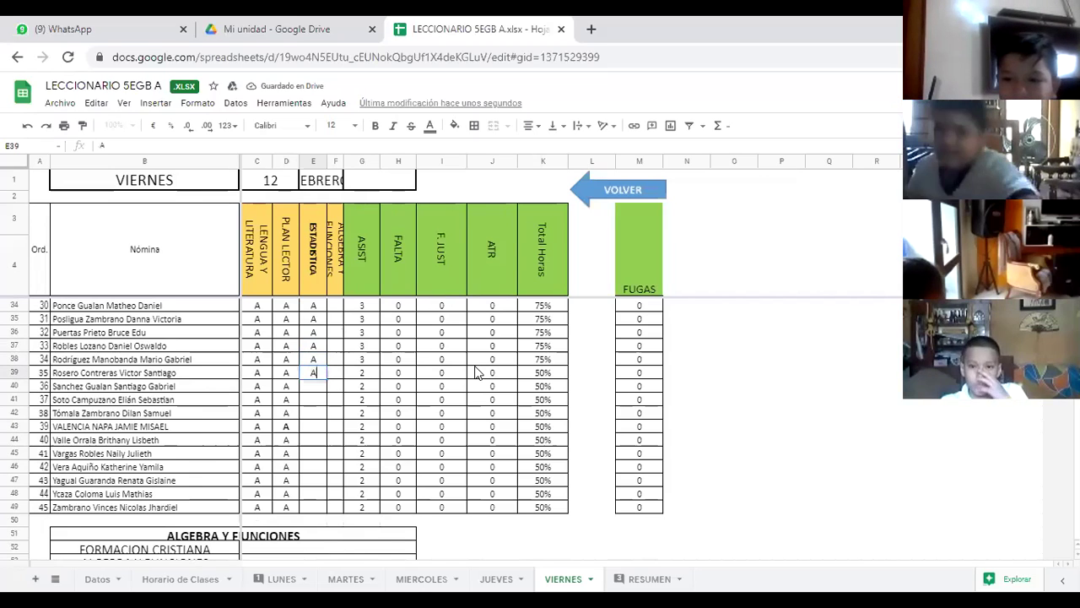
key("Return")
type("A")
key("Return")
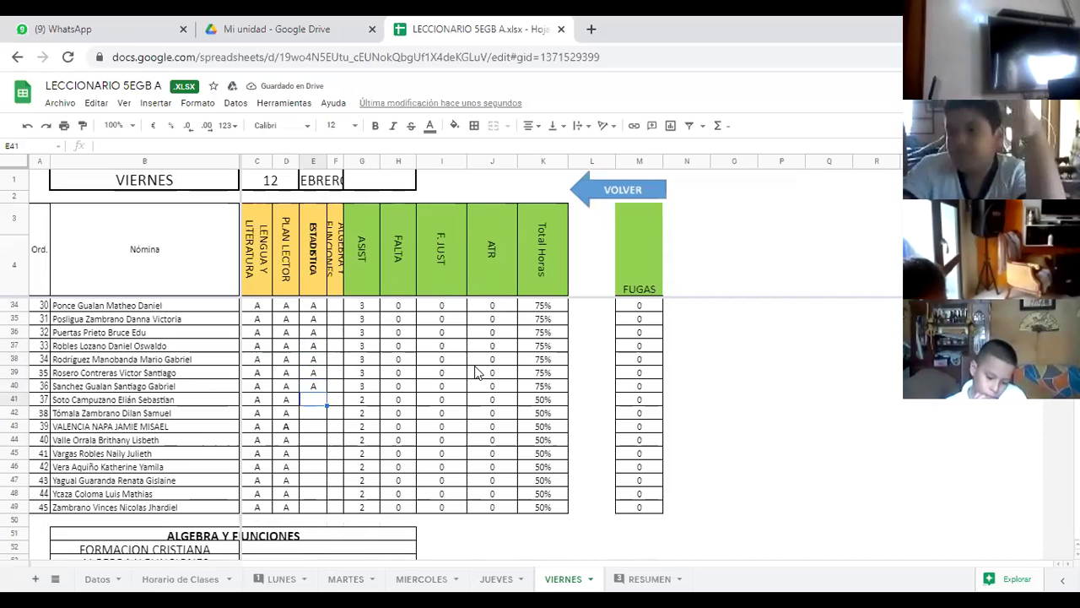
Enter A in the ESTADISTICA column for students 37 through 40.
type("A")
key("Return")
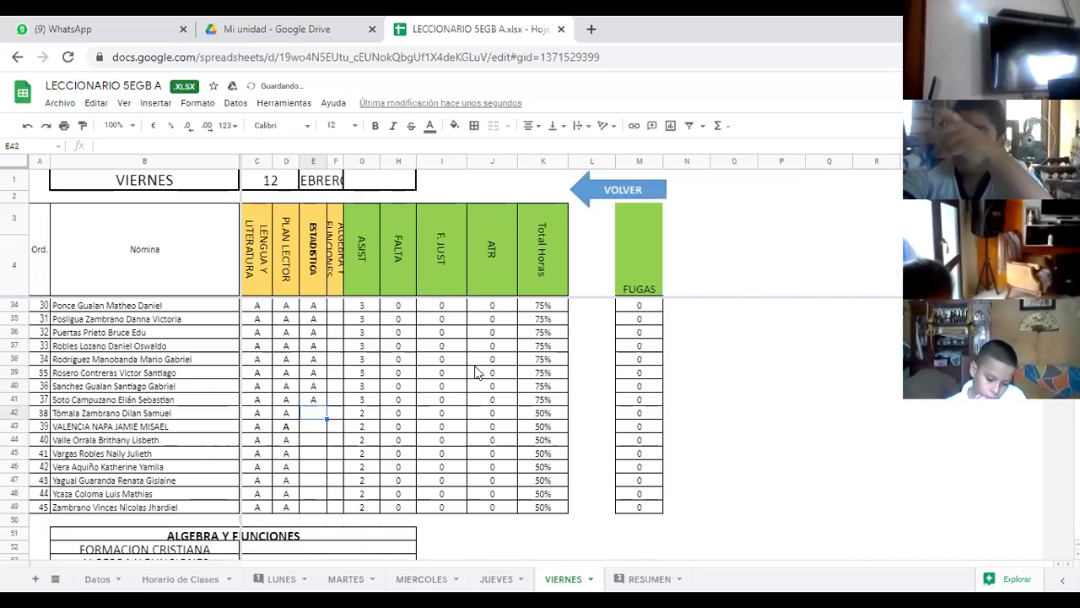
type("A")
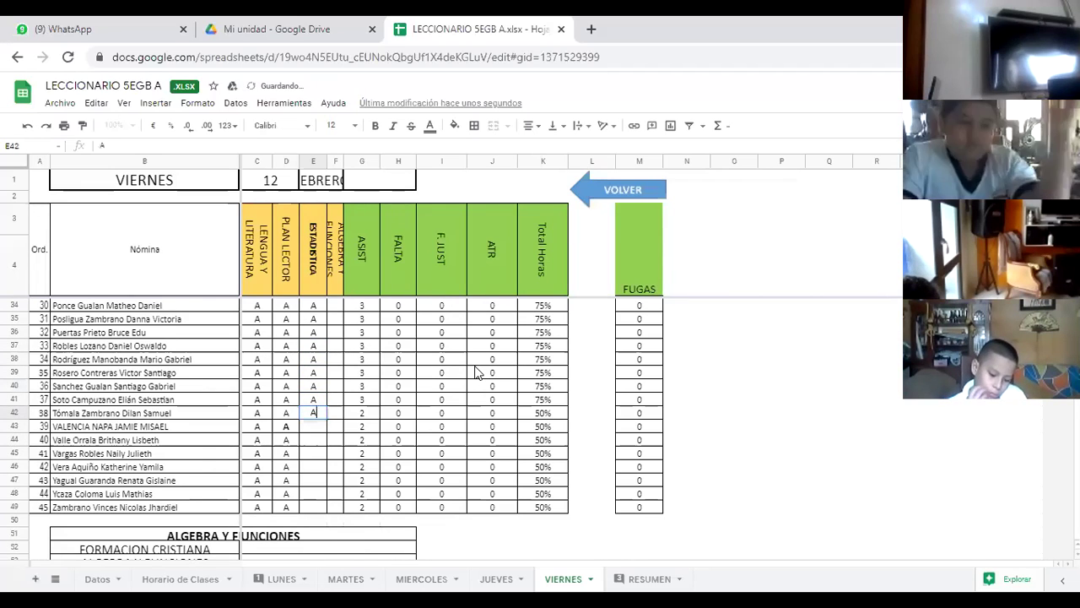
key("Return")
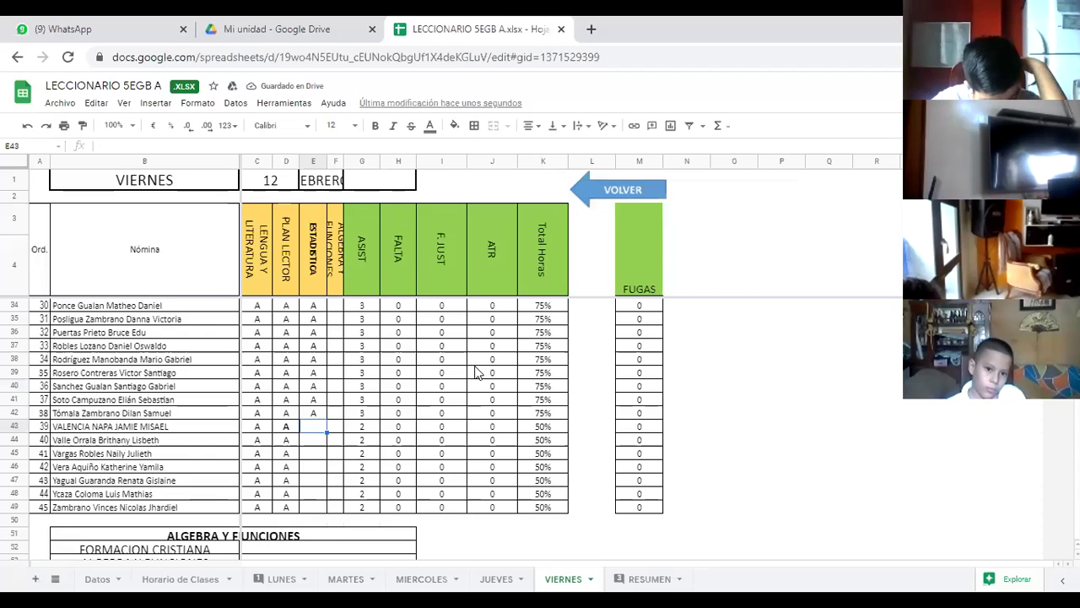
type("A")
key("Return")
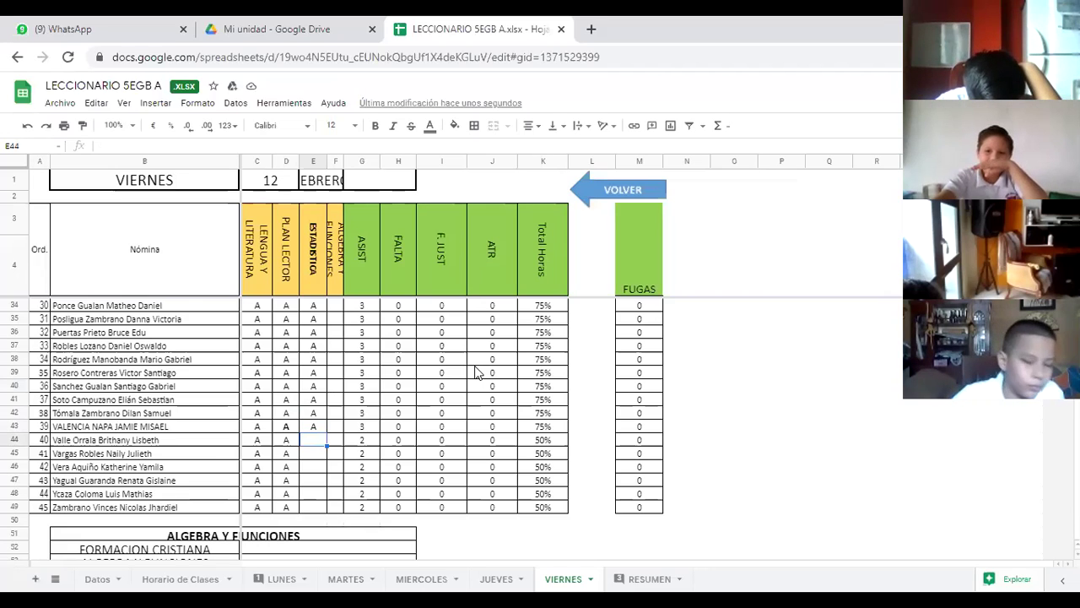
type("A")
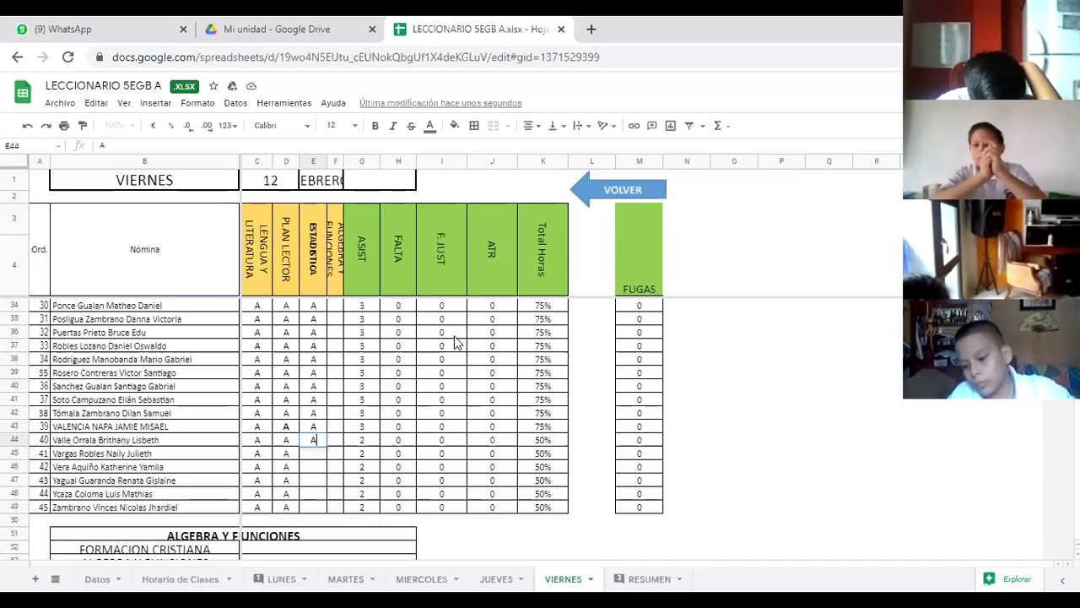
Replace student 24's ESTADISTICA entry with AT.
scroll(361, 346, "up", 2)
scroll(361, 346, "up", 1)
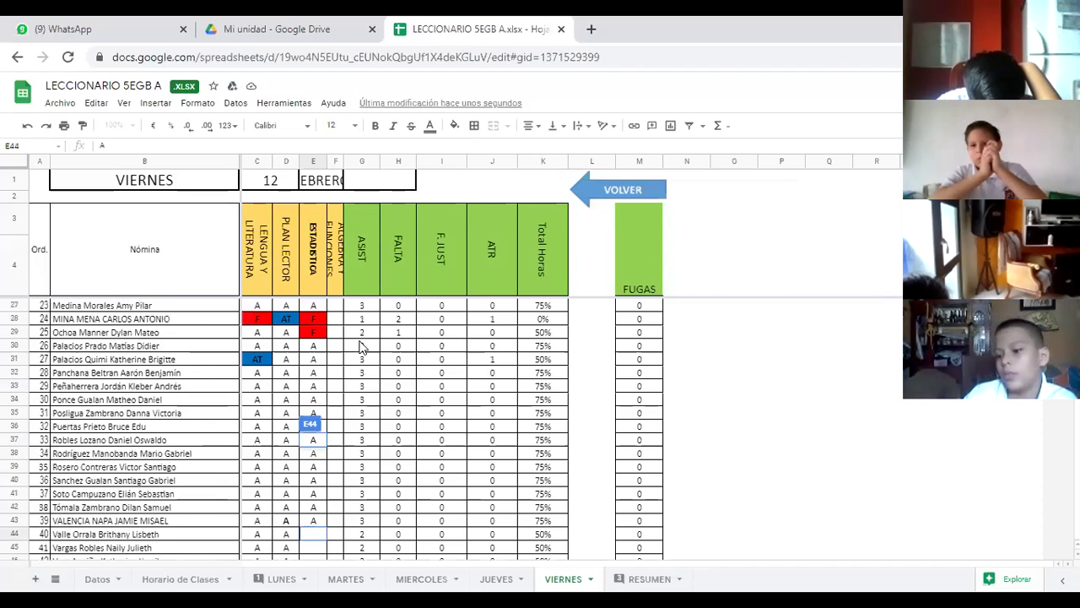
left_click(313, 321)
key("Delete")
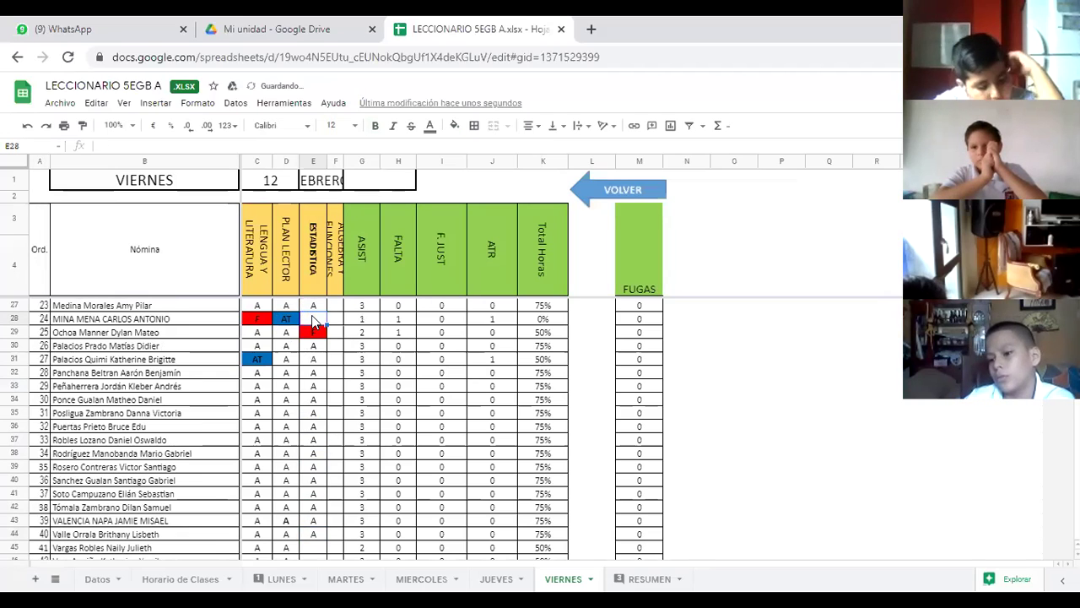
type("AT")
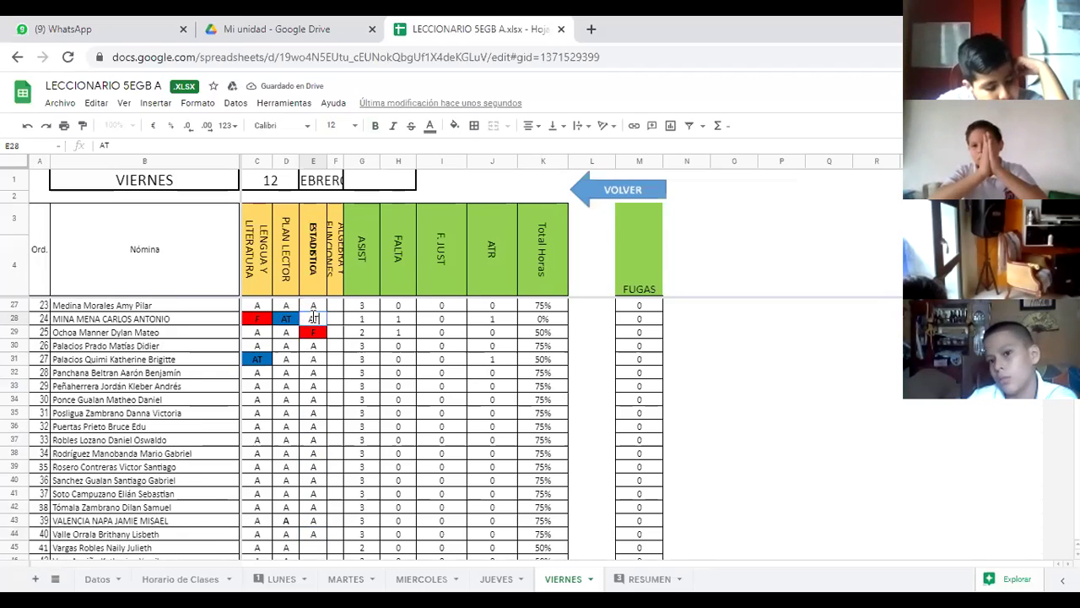
left_click(335, 427)
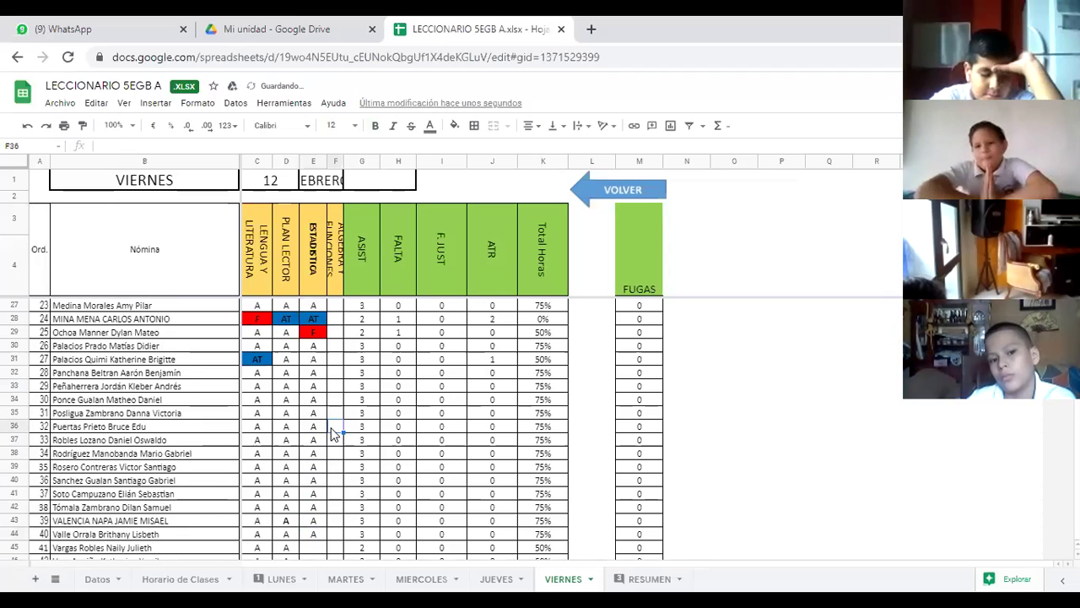
Enter F in the ESTADISTICA column for student 41 and A for students 42 through 45.
scroll(296, 444, "down", 3)
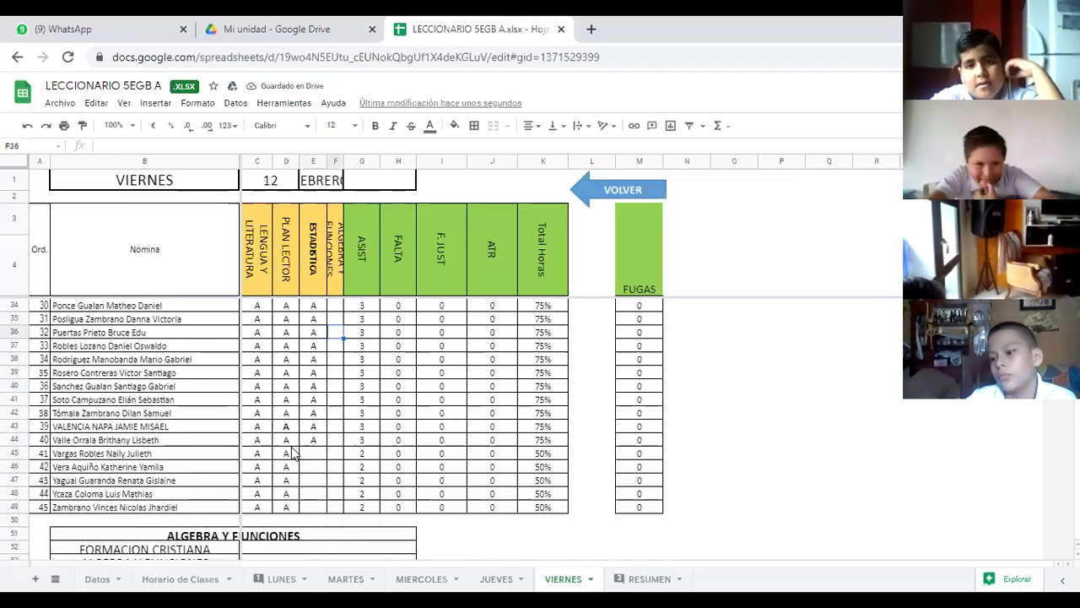
scroll(294, 452, "down", 1)
left_click(316, 429)
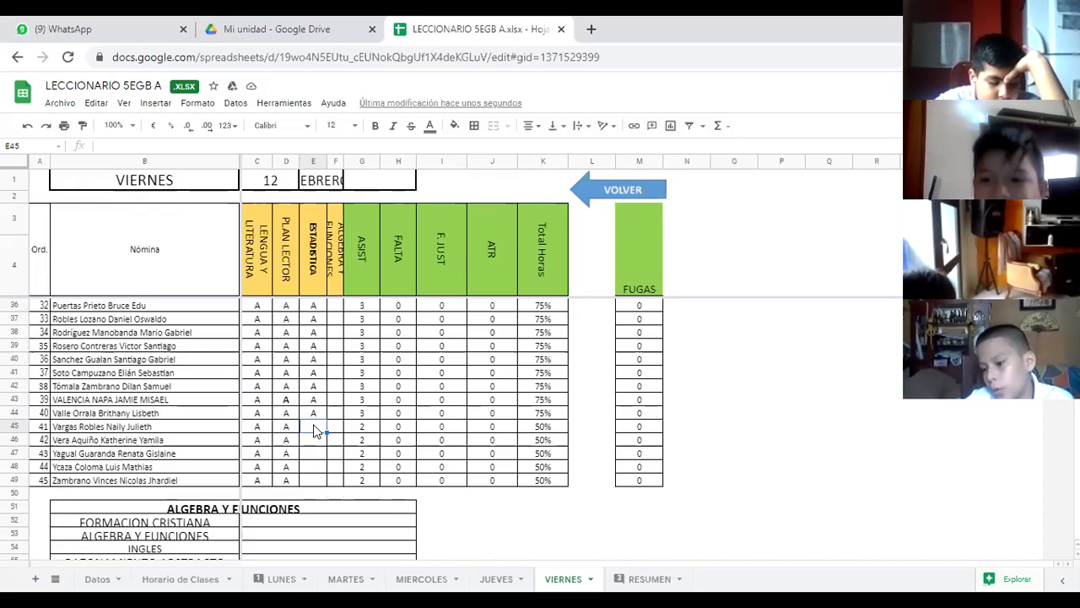
type("F")
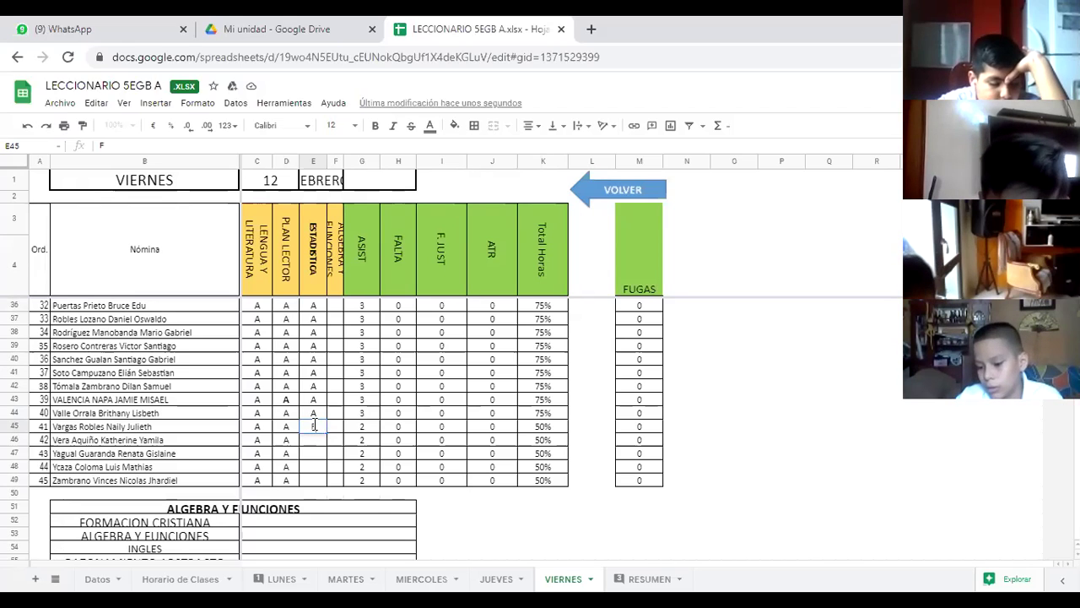
key("Return")
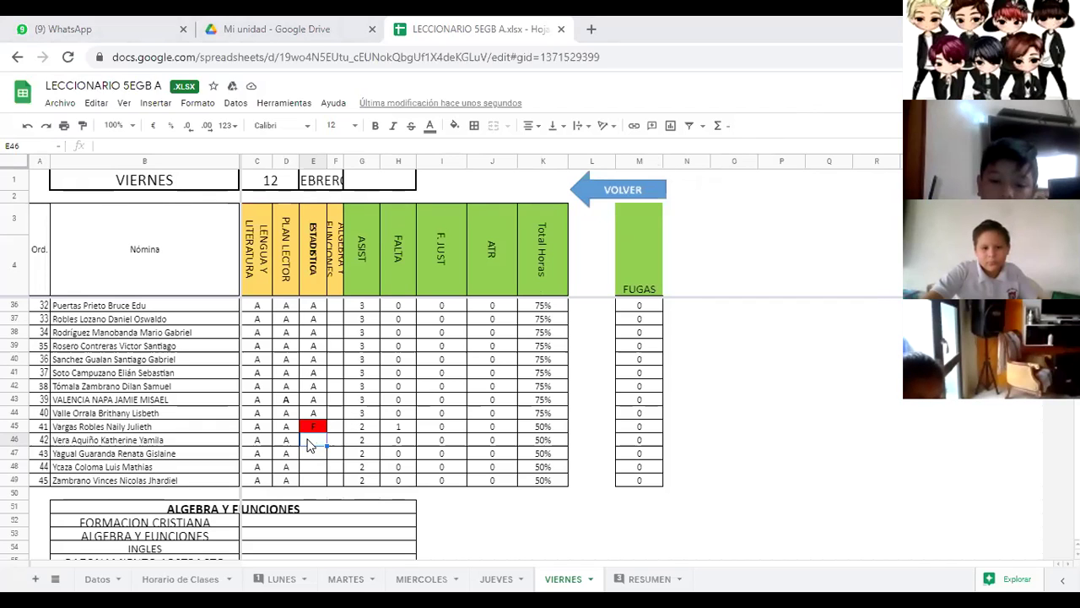
type("A")
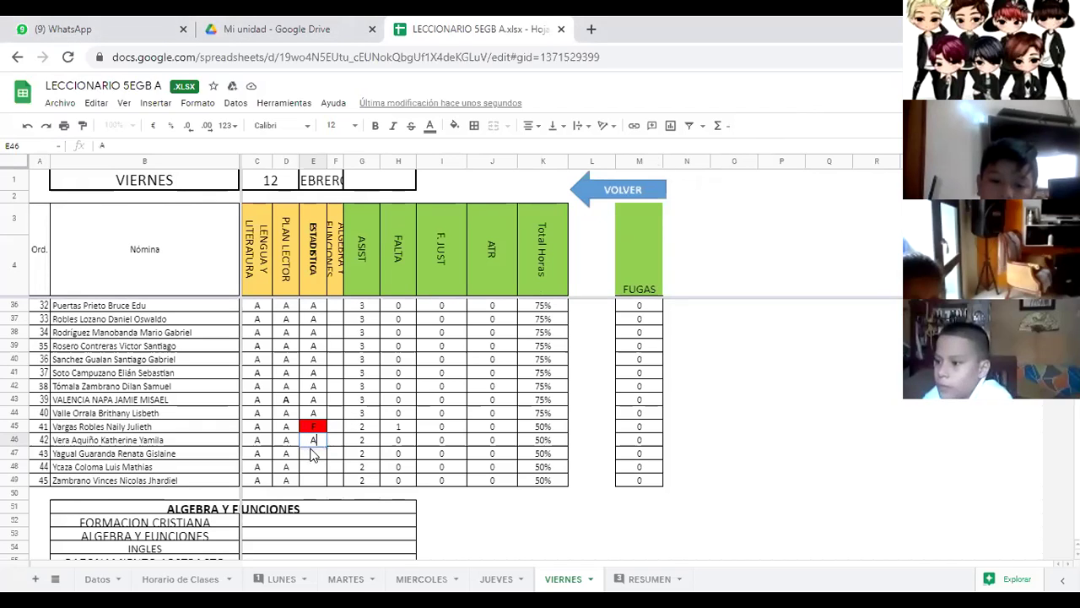
key("Return")
type("A")
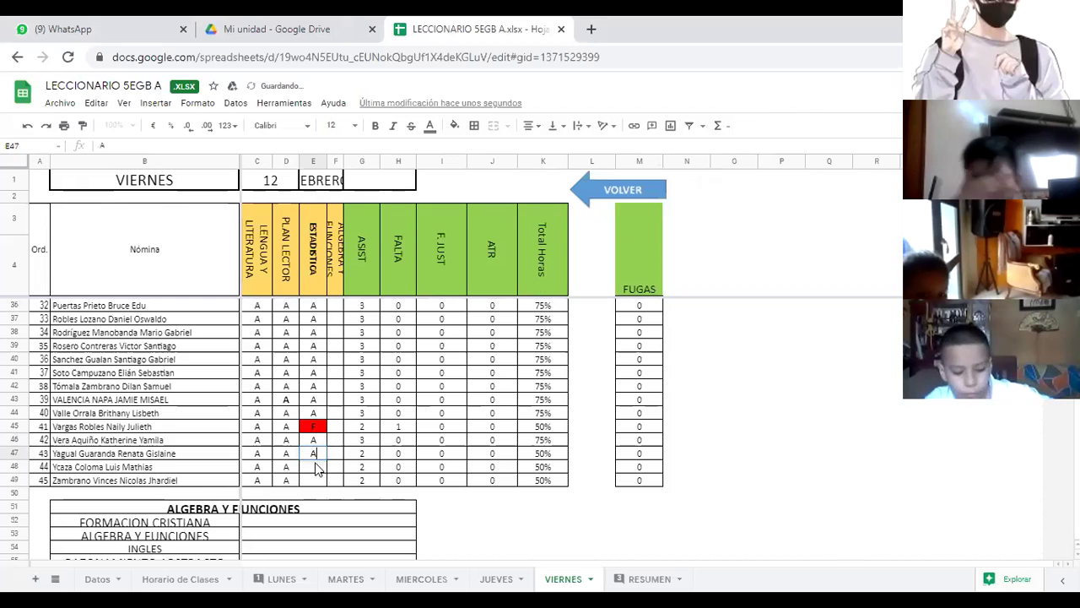
key("Return")
type("A")
key("Return")
type("A")
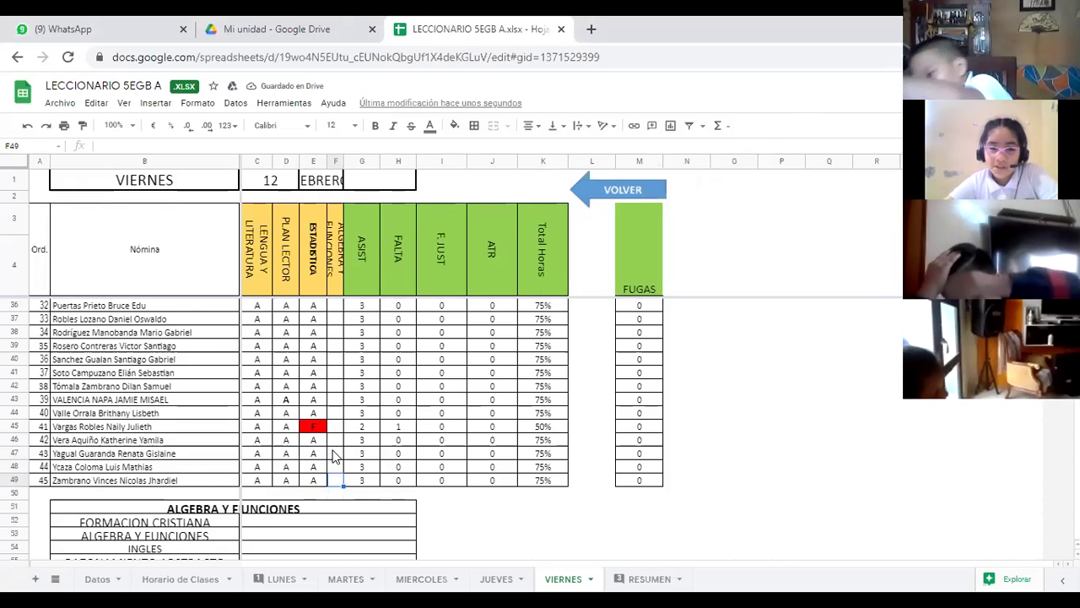
scroll(334, 456, "up", 3)
scroll(327, 435, "up", 7)
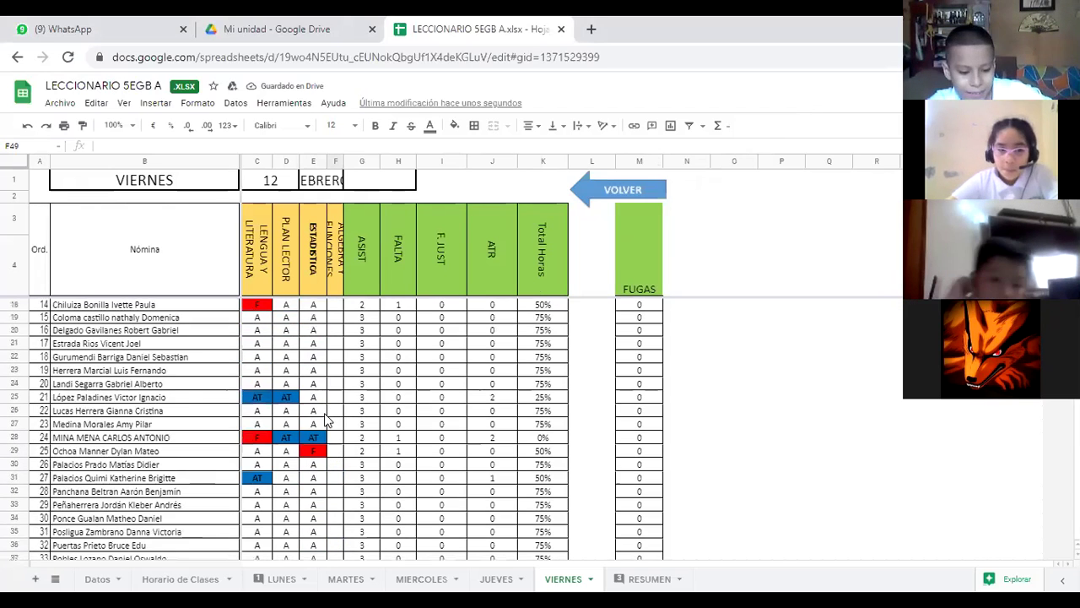